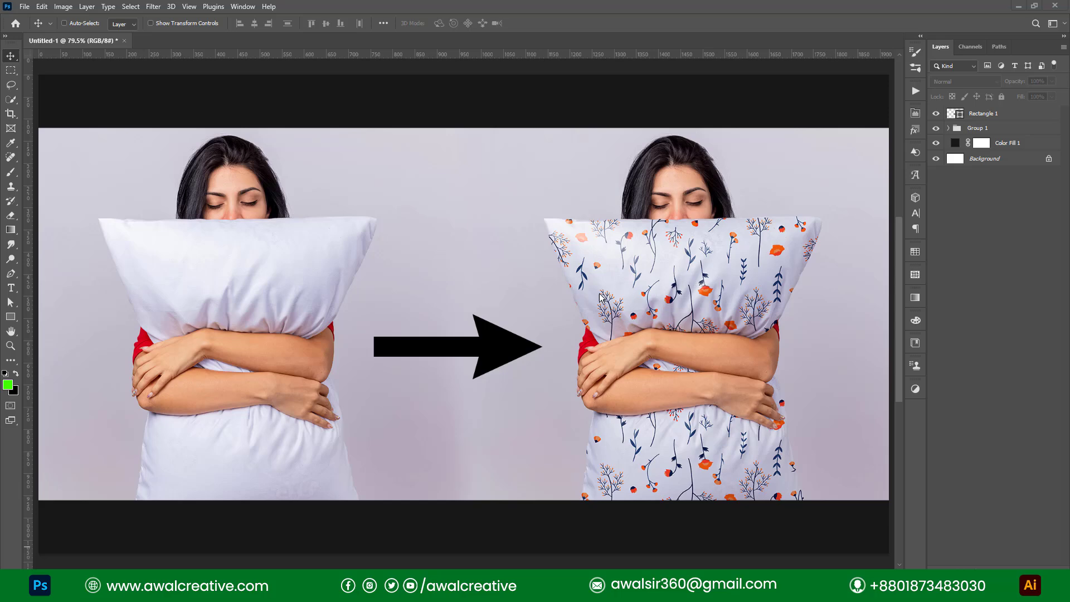
Open the photo Awal Creative.jpg from the vb folder
{"action": "left_click", "coordinate": [25, 6]}
{"action": "left_click", "coordinate": [39, 30]}
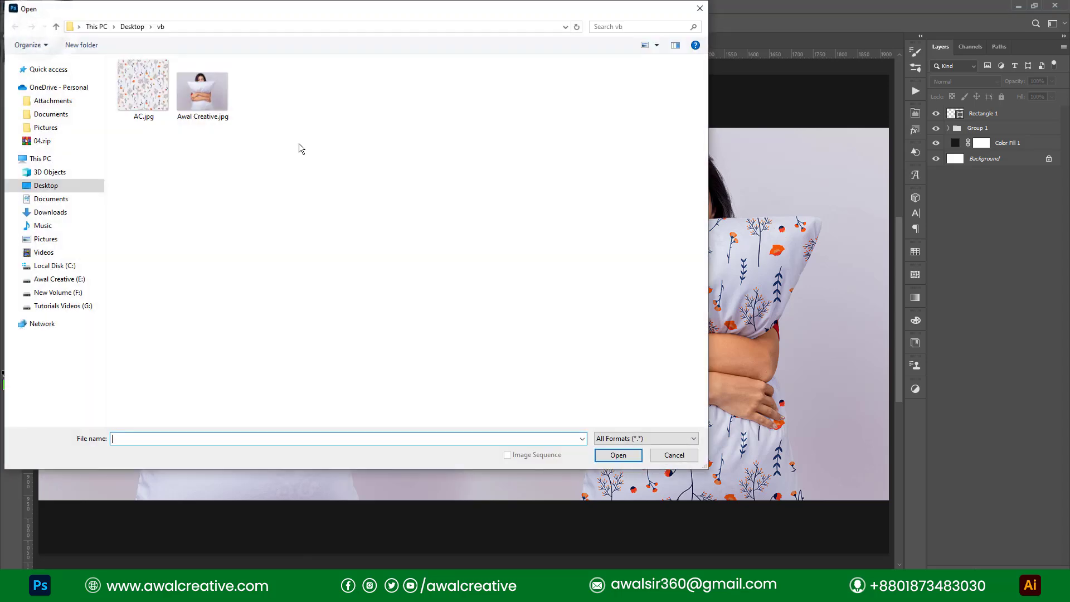
{"action": "left_click", "coordinate": [210, 101]}
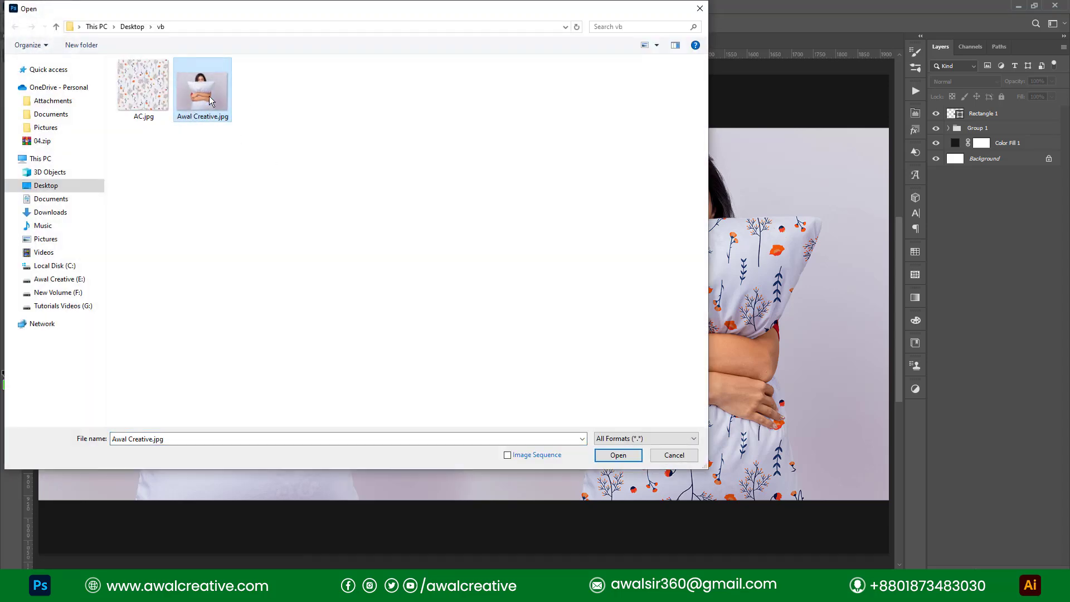
{"action": "left_click", "coordinate": [615, 455]}
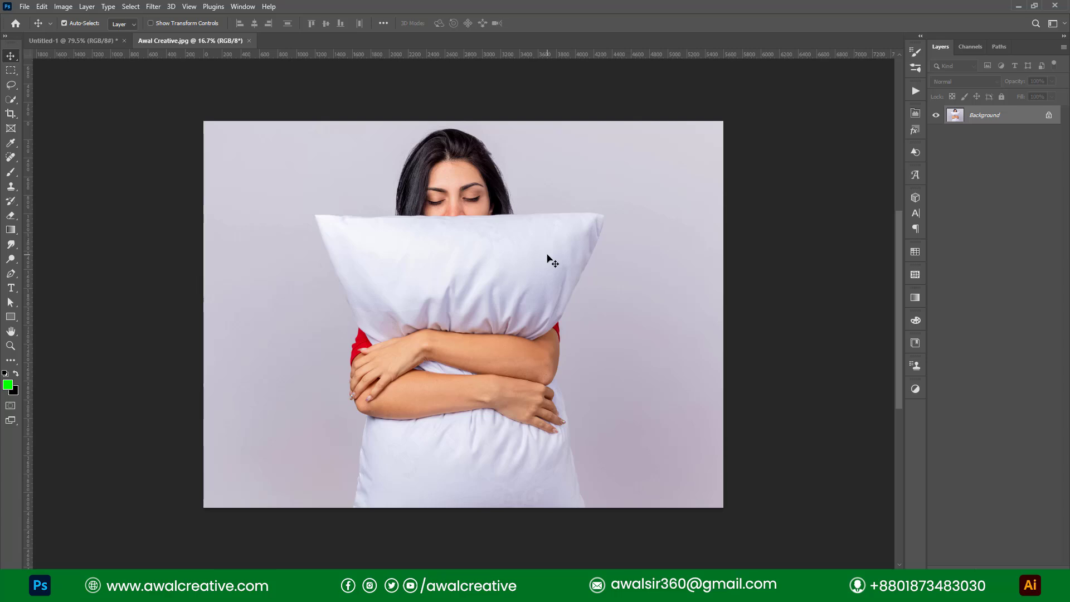
Select the upper part of the white pillow above the arms with the Quick Selection tool, including its upper right corner
{"action": "scroll", "coordinate": [547, 257], "scroll_direction": "up", "scroll_amount": 2}
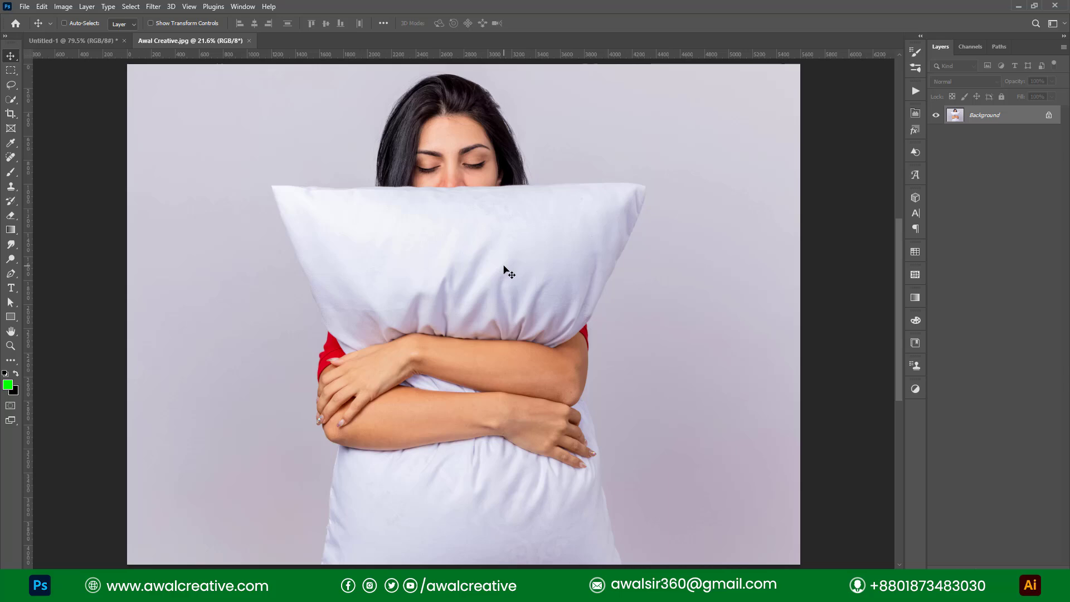
{"action": "left_click", "coordinate": [16, 98]}
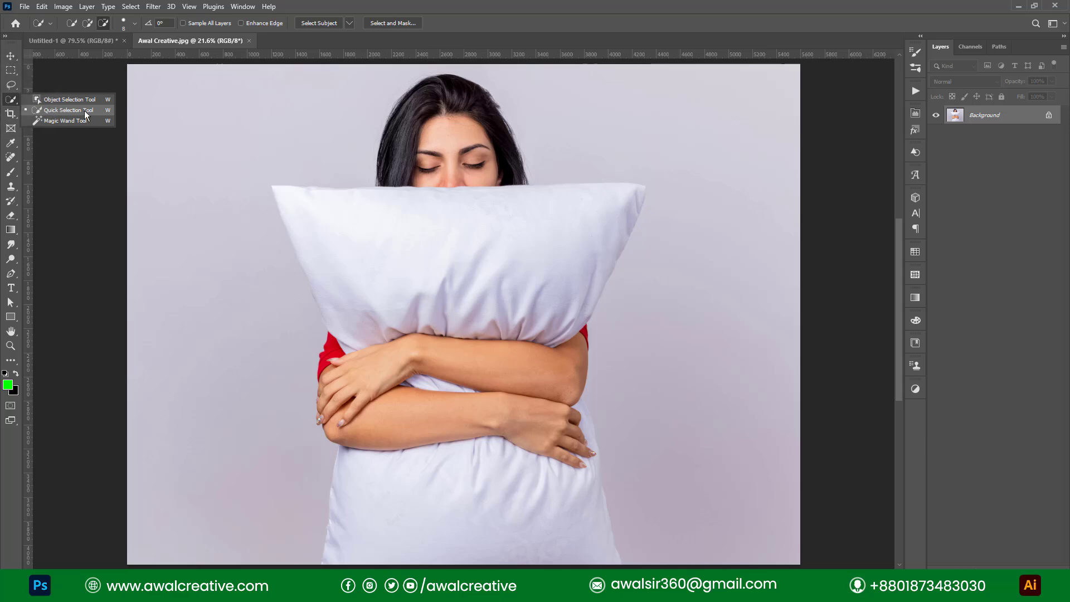
{"action": "left_click", "coordinate": [85, 111]}
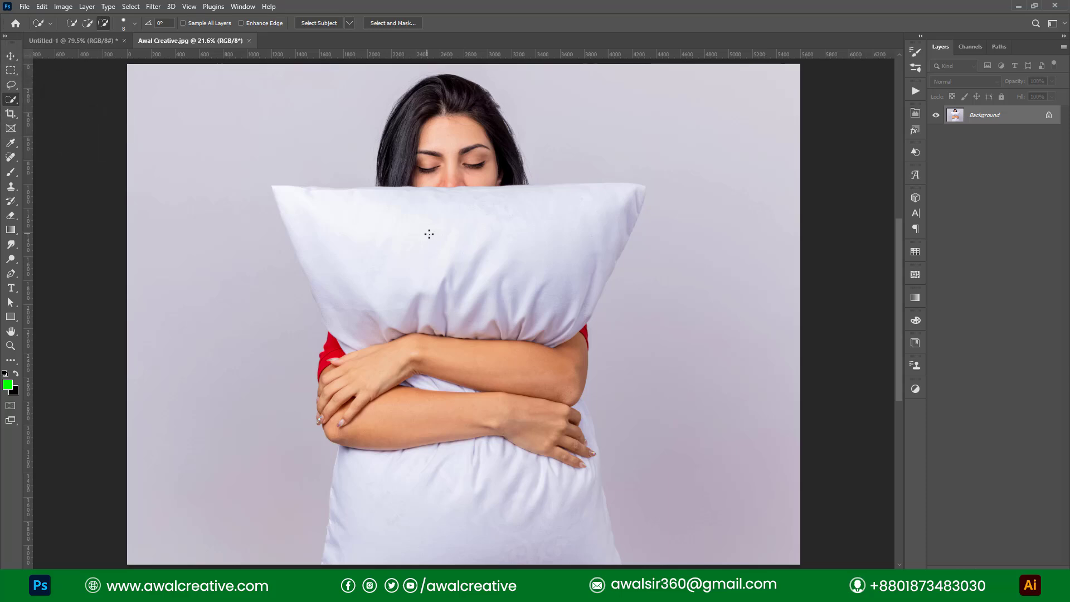
{"action": "scroll", "coordinate": [473, 251], "scroll_direction": "down", "scroll_amount": 1}
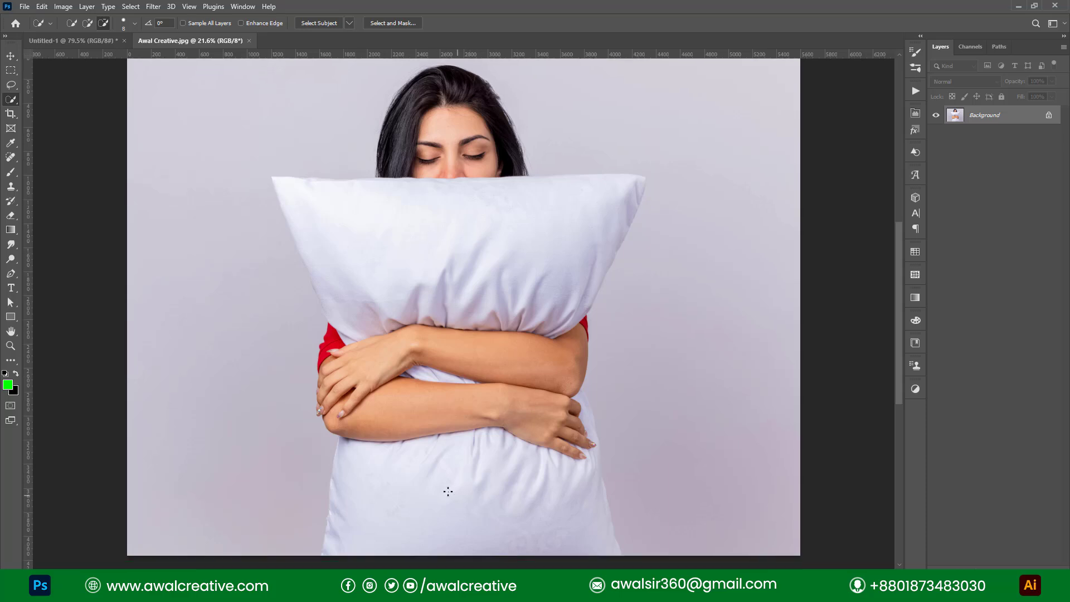
{"action": "mouse_move", "coordinate": [303, 198]}
{"action": "left_mouse_down"}
{"action": "mouse_move", "coordinate": [357, 229]}
{"action": "mouse_move", "coordinate": [424, 239]}
{"action": "mouse_move", "coordinate": [580, 221]}
{"action": "left_mouse_up"}
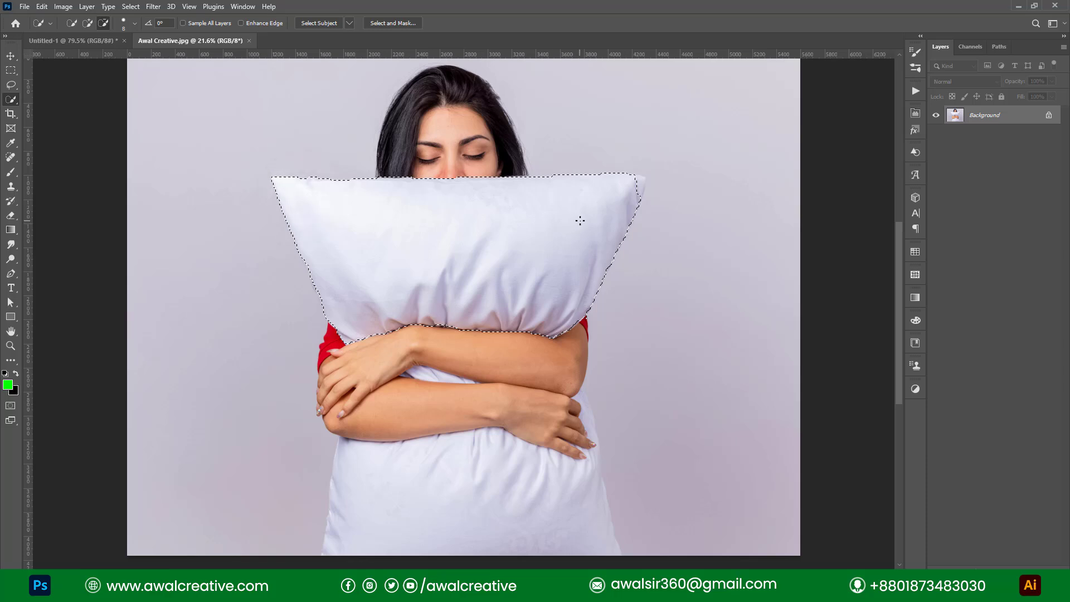
{"action": "left_click", "coordinate": [639, 184]}
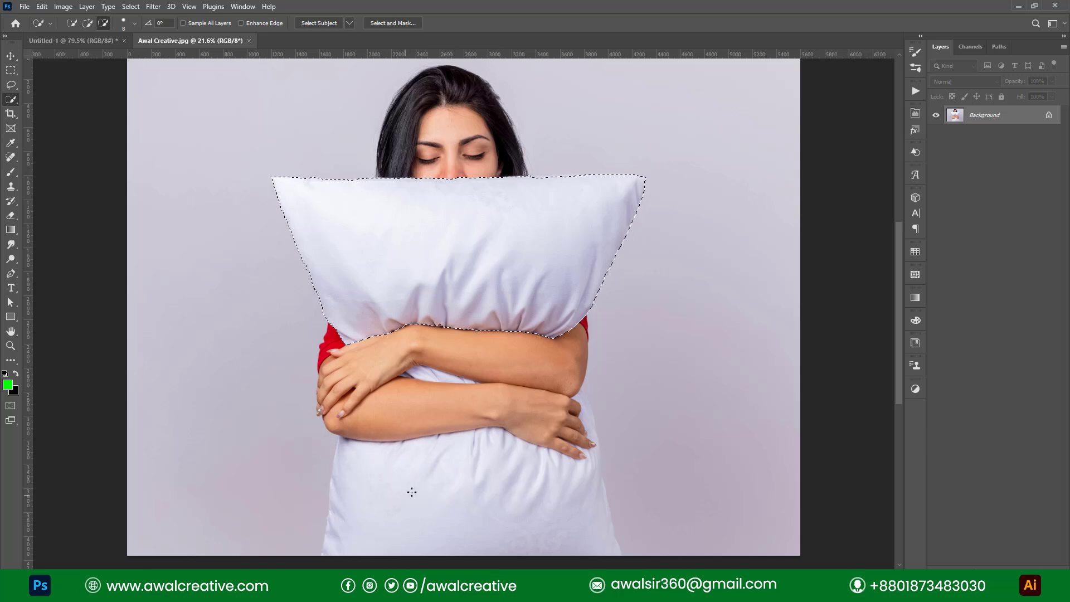
Add the lower part of the pillow below the arms to the selection, enlarging the brush to about 150
{"action": "left_click", "coordinate": [87, 23]}
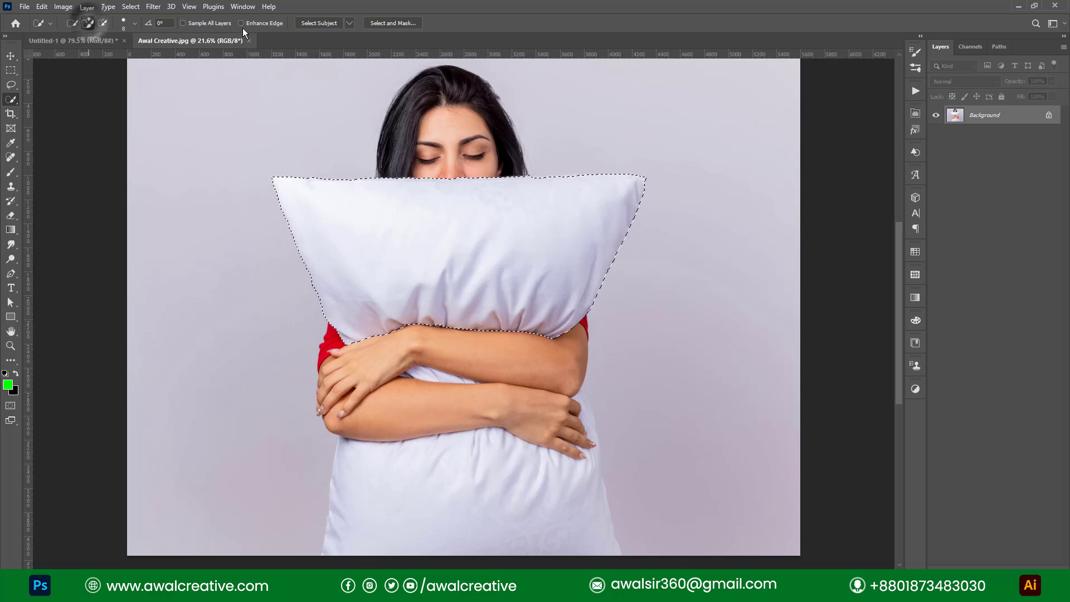
{"action": "mouse_move", "coordinate": [396, 467]}
{"action": "left_mouse_down"}
{"action": "mouse_move", "coordinate": [425, 504]}
{"action": "mouse_move", "coordinate": [506, 511]}
{"action": "mouse_move", "coordinate": [430, 478]}
{"action": "mouse_move", "coordinate": [407, 524]}
{"action": "left_mouse_up"}
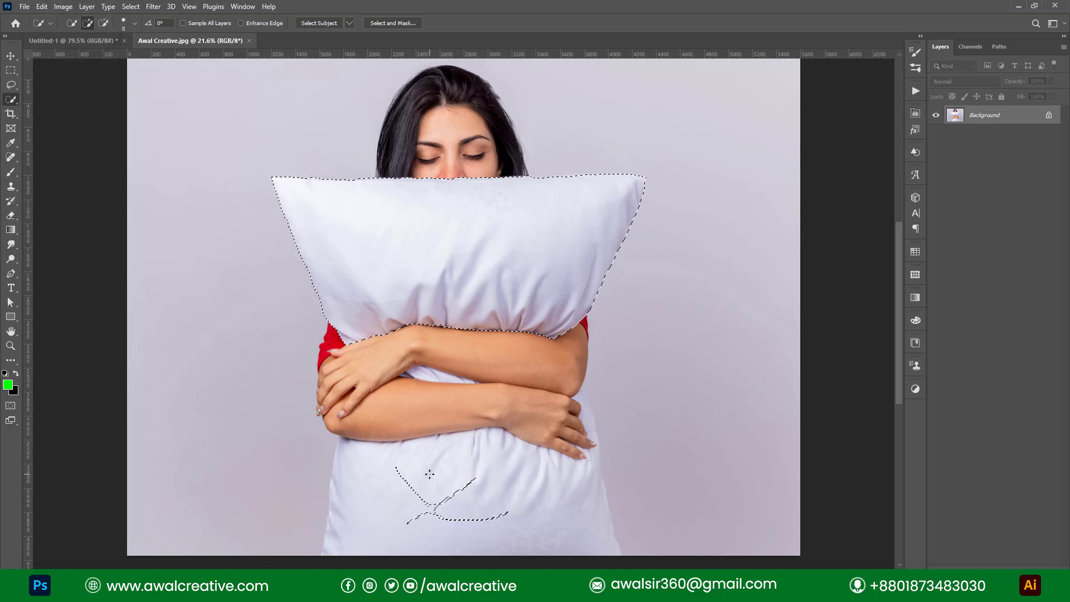
{"action": "key", "text": "bracketright"}
{"action": "key", "text": "bracketright"}
{"action": "key", "text": "bracketright"}
{"action": "key", "text": "bracketright"}
{"action": "key", "text": "bracketright"}
{"action": "key", "text": "bracketright"}
{"action": "key", "text": "bracketright"}
{"action": "key", "text": "bracketright"}
{"action": "key", "text": "bracketright"}
{"action": "key", "text": "bracketright"}
{"action": "key", "text": "bracketright"}
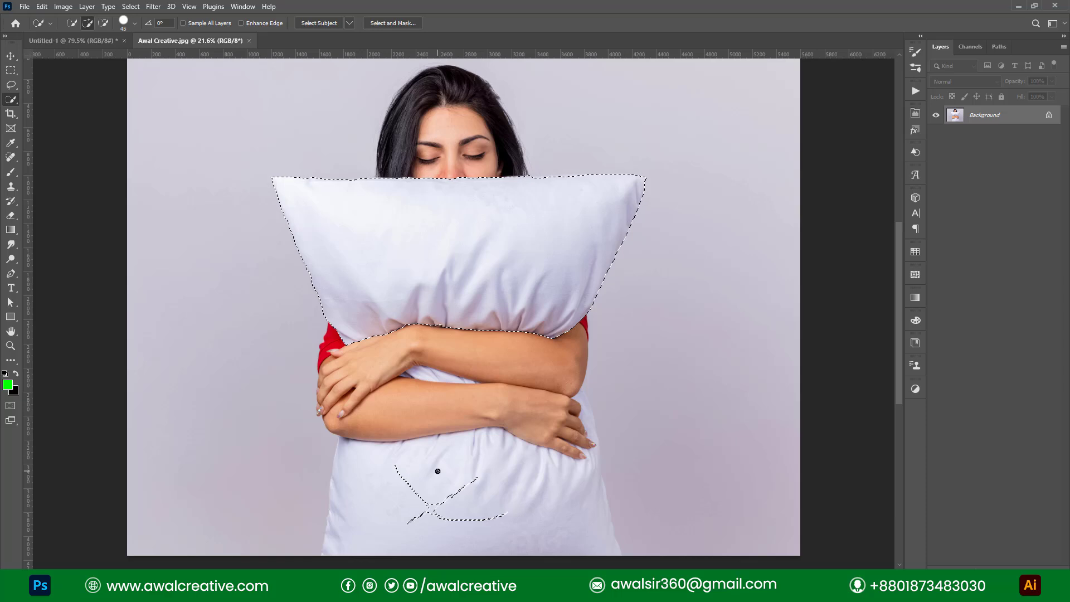
{"action": "key", "text": "bracketright"}
{"action": "key", "text": "bracketright"}
{"action": "key", "text": "bracketright"}
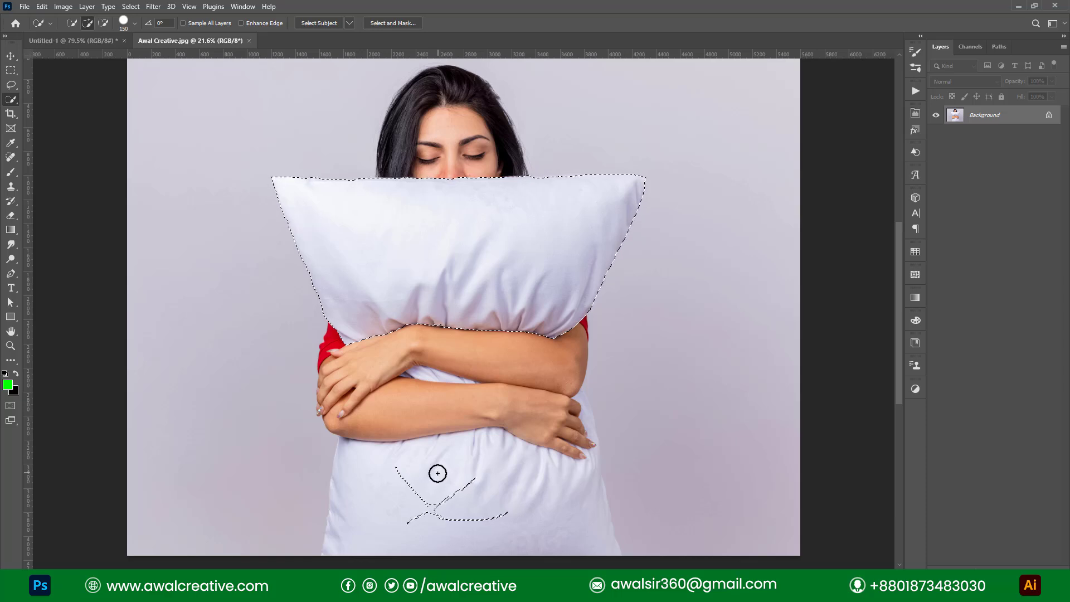
{"action": "mouse_move", "coordinate": [437, 471]}
{"action": "left_mouse_down"}
{"action": "mouse_move", "coordinate": [396, 528]}
{"action": "mouse_move", "coordinate": [376, 504]}
{"action": "mouse_move", "coordinate": [411, 475]}
{"action": "mouse_move", "coordinate": [361, 472]}
{"action": "mouse_move", "coordinate": [442, 480]}
{"action": "mouse_move", "coordinate": [450, 494]}
{"action": "mouse_move", "coordinate": [509, 495]}
{"action": "mouse_move", "coordinate": [550, 516]}
{"action": "mouse_move", "coordinate": [490, 490]}
{"action": "left_mouse_up"}
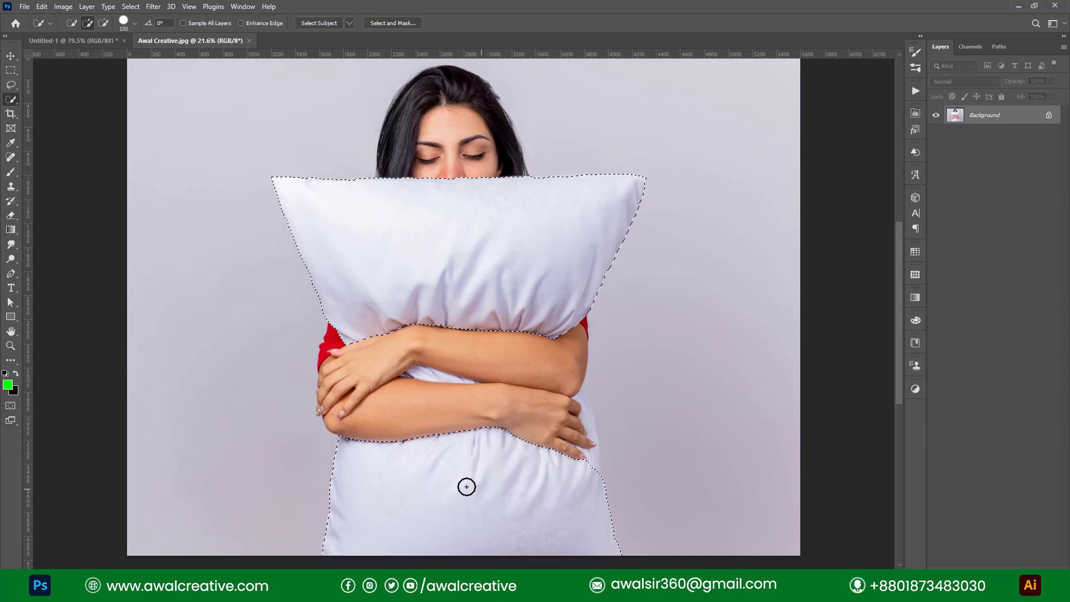
Add the missed pillow fabric around the fingertips of the lower hand to the selection, using a brush size of 30
{"action": "left_click", "coordinate": [10, 346]}
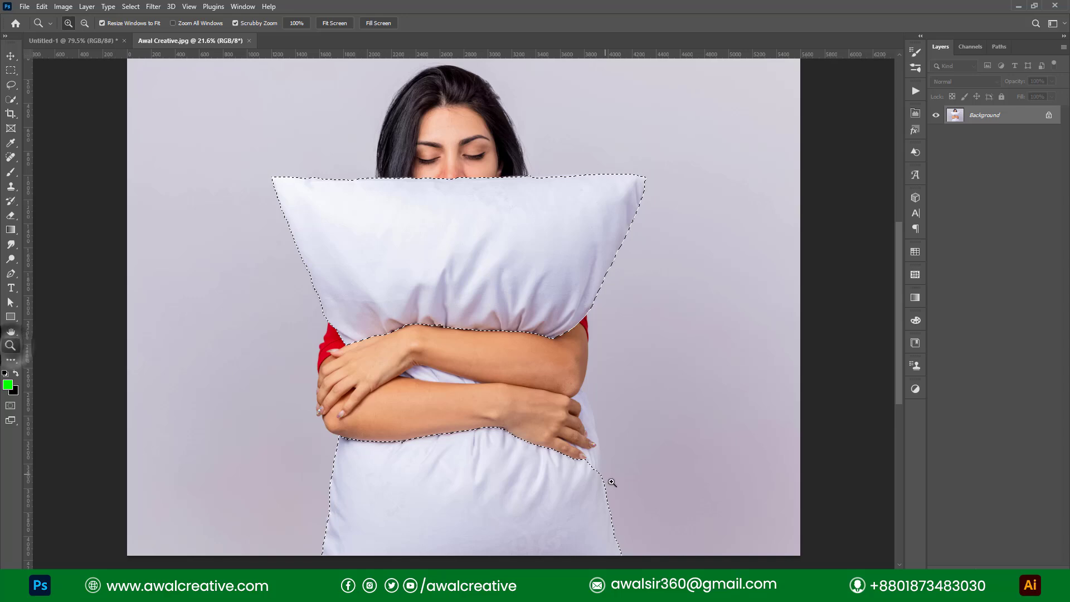
{"action": "left_click_drag", "start_coordinate": [595, 477], "coordinate": [640, 466]}
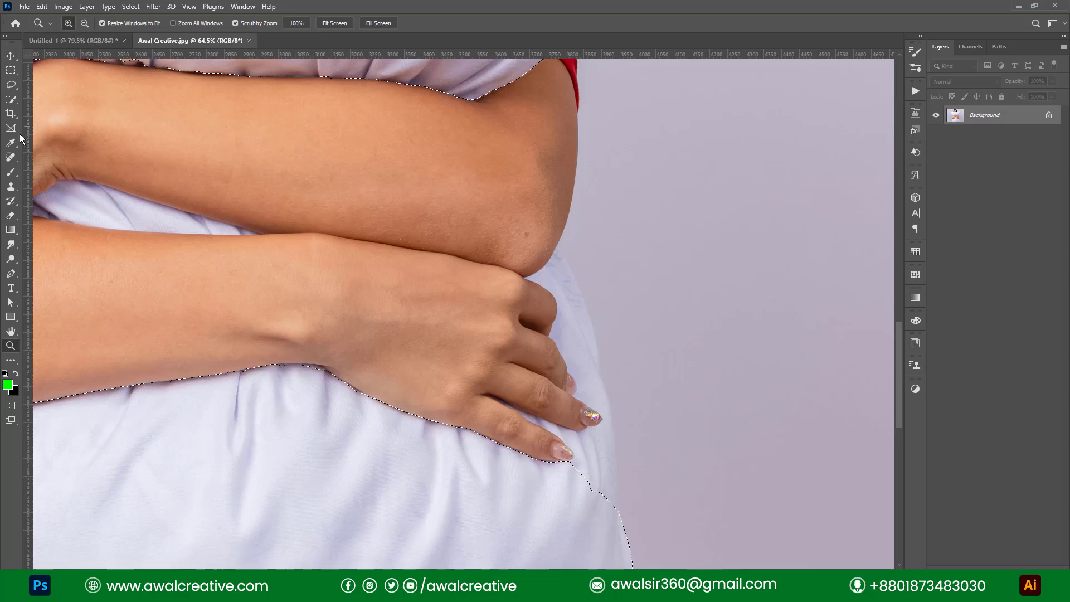
{"action": "left_click", "coordinate": [11, 100]}
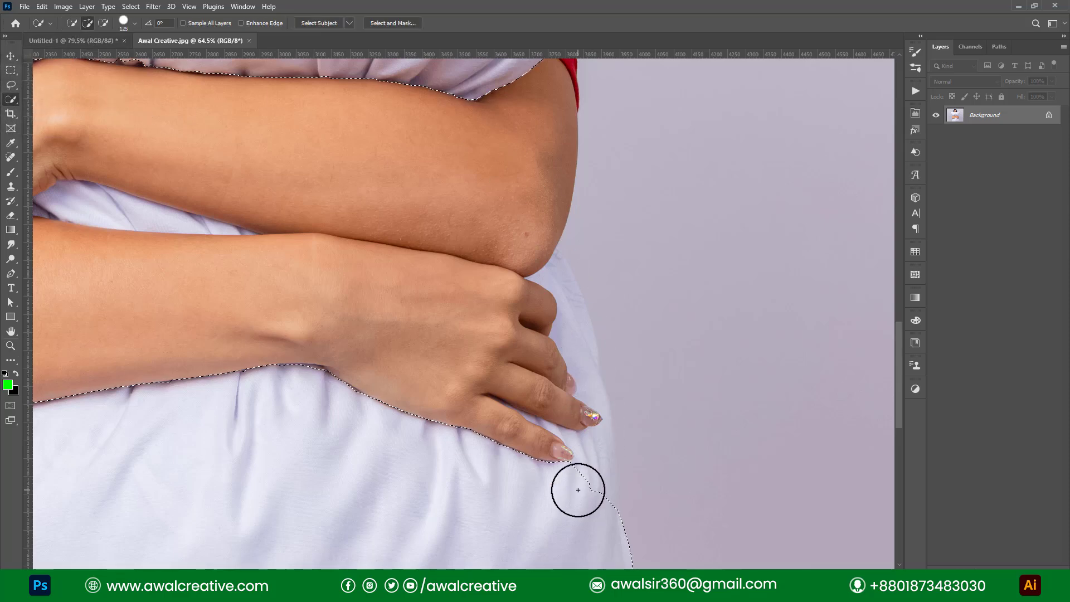
{"action": "key", "text": "bracketleft"}
{"action": "key", "text": "bracketleft"}
{"action": "key", "text": "bracketleft"}
{"action": "key", "text": "bracketleft"}
{"action": "key", "text": "bracketleft"}
{"action": "key", "text": "bracketleft"}
{"action": "left_click_drag", "start_coordinate": [597, 485], "coordinate": [599, 450]}
{"action": "scroll", "coordinate": [591, 481], "scroll_direction": "up", "scroll_amount": 1}
{"action": "scroll", "coordinate": [592, 512], "scroll_direction": "up", "scroll_amount": 1}
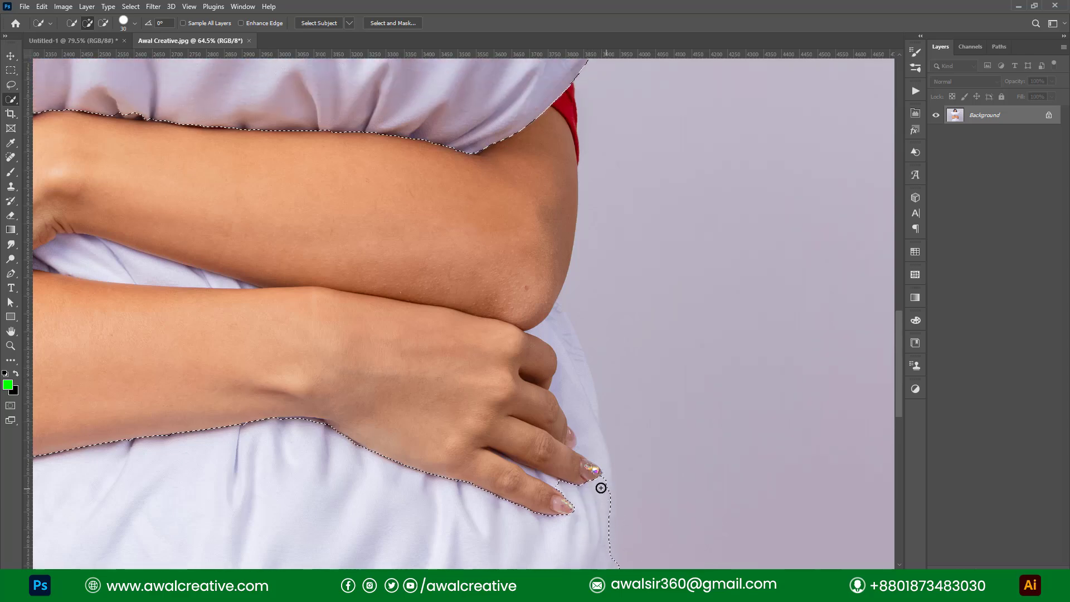
{"action": "mouse_move", "coordinate": [600, 487]}
{"action": "left_mouse_down"}
{"action": "mouse_move", "coordinate": [576, 493]}
{"action": "mouse_move", "coordinate": [529, 472]}
{"action": "mouse_move", "coordinate": [572, 504]}
{"action": "mouse_move", "coordinate": [549, 514]}
{"action": "mouse_move", "coordinate": [512, 461]}
{"action": "mouse_move", "coordinate": [562, 504]}
{"action": "mouse_move", "coordinate": [495, 450]}
{"action": "left_mouse_up"}
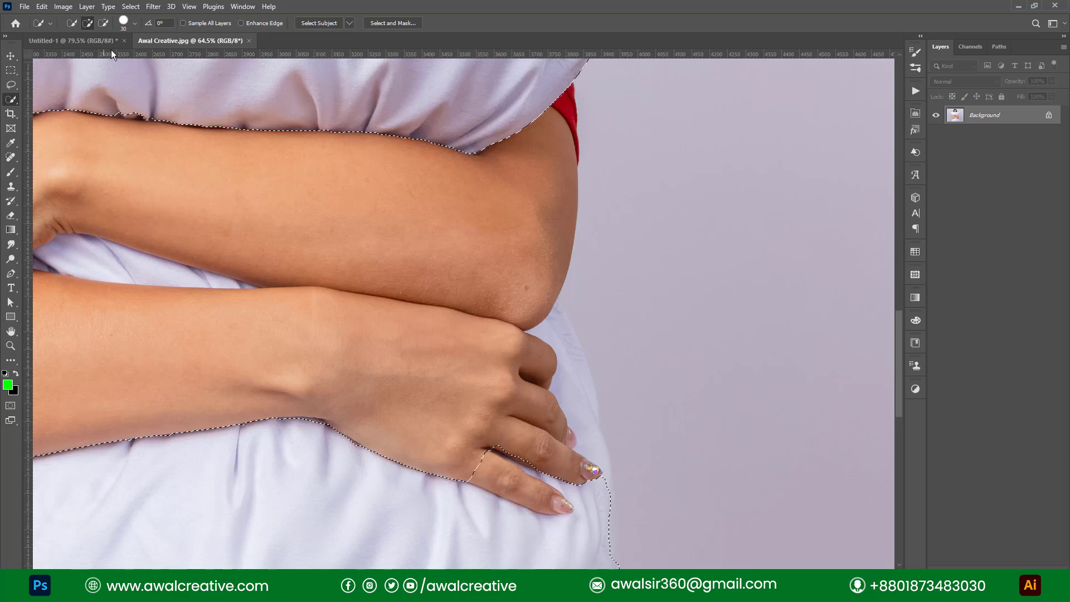
Subtract the lowest finger of the lower hand from the pillow selection
{"action": "left_click", "coordinate": [103, 23]}
{"action": "mouse_move", "coordinate": [492, 471]}
{"action": "left_mouse_down"}
{"action": "mouse_move", "coordinate": [467, 464]}
{"action": "mouse_move", "coordinate": [510, 488]}
{"action": "left_mouse_up"}
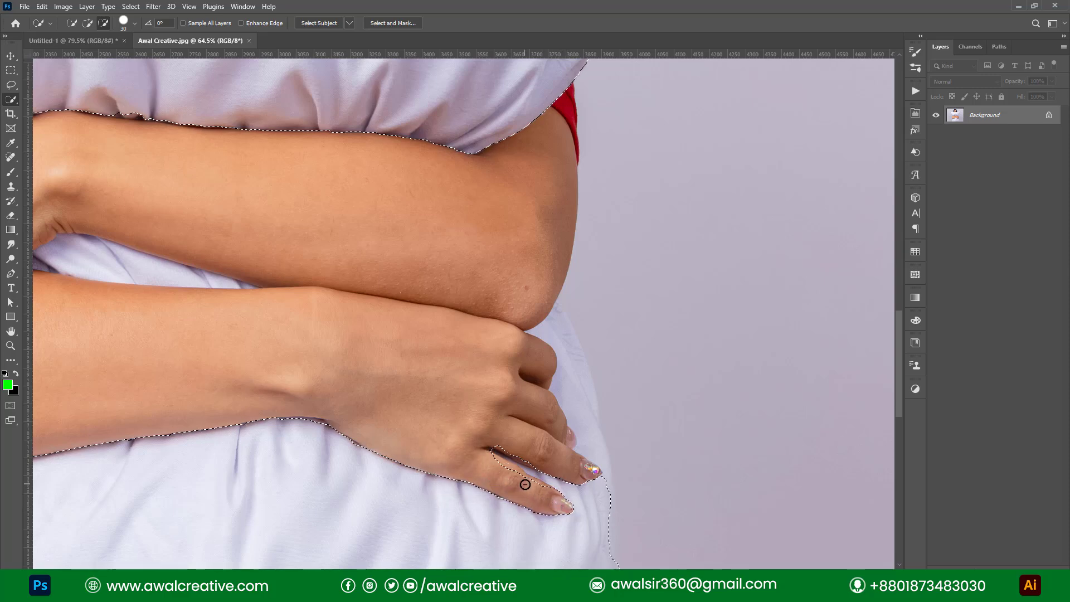
{"action": "left_click_drag", "start_coordinate": [524, 485], "coordinate": [496, 462]}
Add the narrow pillow strip between the elbow, the fingers and the pillow's right edge to the selection
{"action": "scroll", "coordinate": [591, 497], "scroll_direction": "down", "scroll_amount": 3}
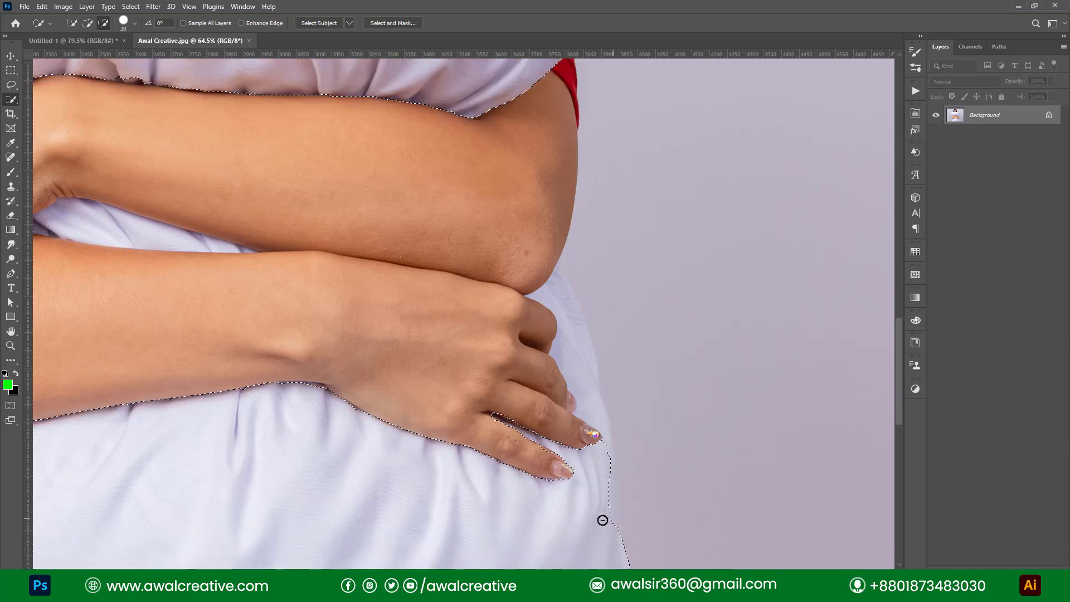
{"action": "left_click", "coordinate": [87, 23]}
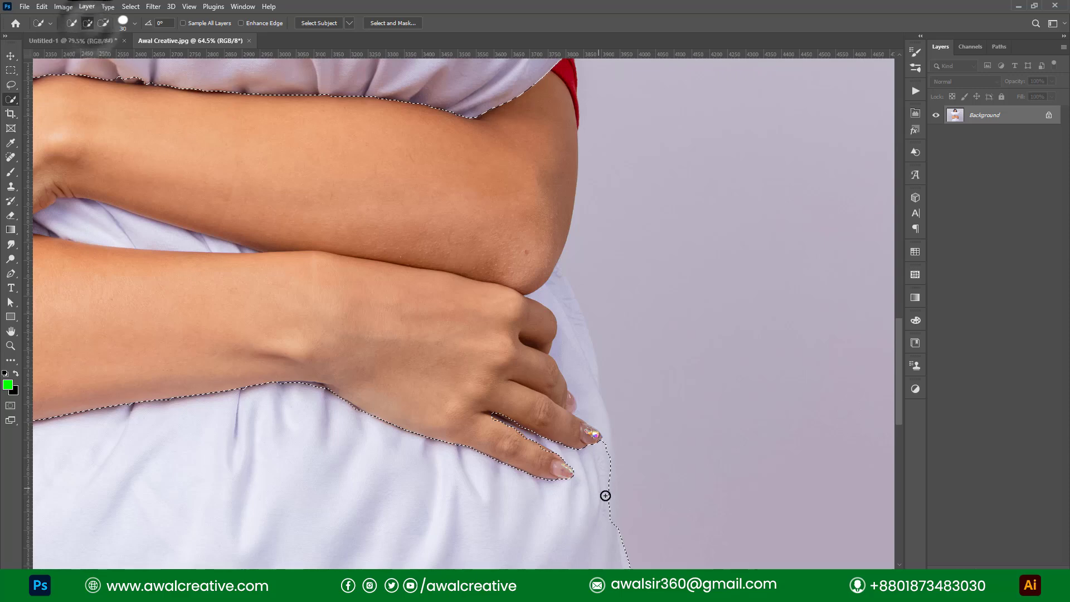
{"action": "left_click", "coordinate": [555, 301]}
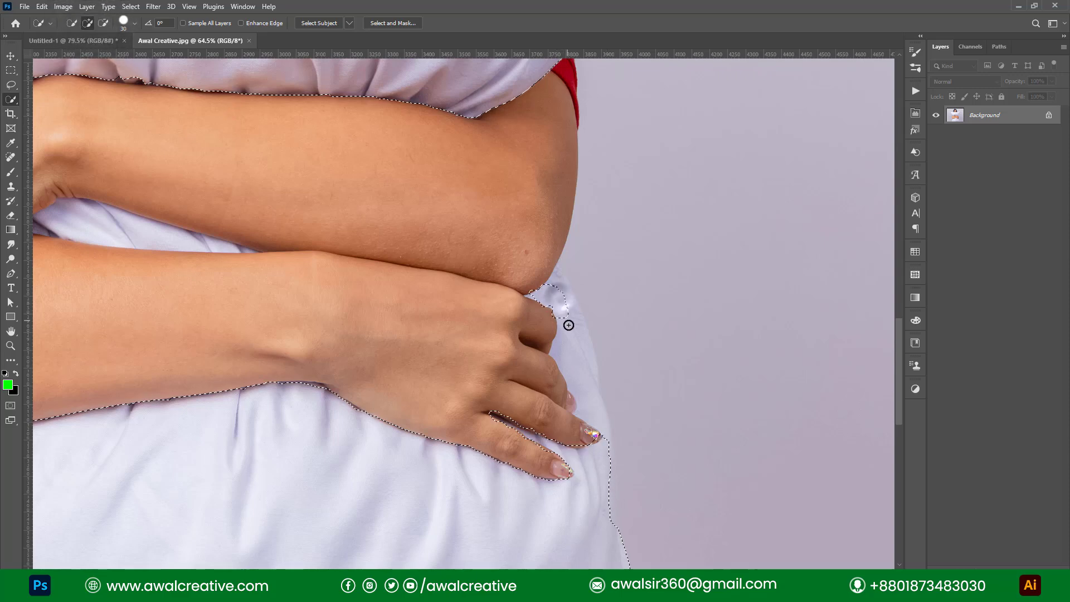
{"action": "mouse_move", "coordinate": [569, 324]}
{"action": "left_mouse_down"}
{"action": "mouse_move", "coordinate": [611, 492]}
{"action": "mouse_move", "coordinate": [606, 559]}
{"action": "left_mouse_up"}
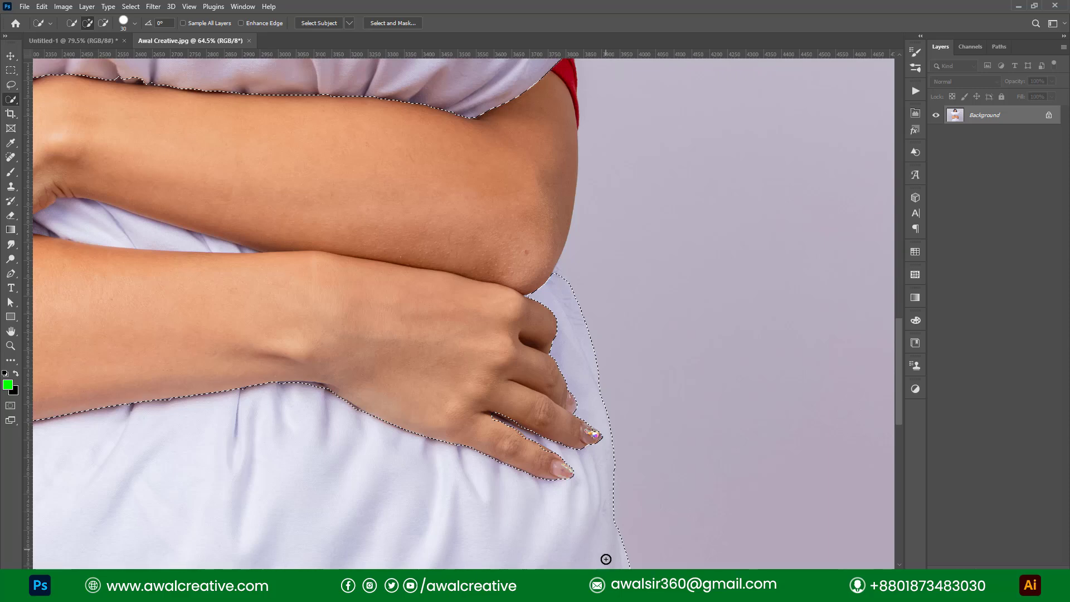
Add the pillow area visible between the two crossed forearms to the selection, finishing its narrow tip with a brush size of 15
{"action": "scroll", "coordinate": [580, 378], "scroll_direction": "up", "scroll_amount": 1}
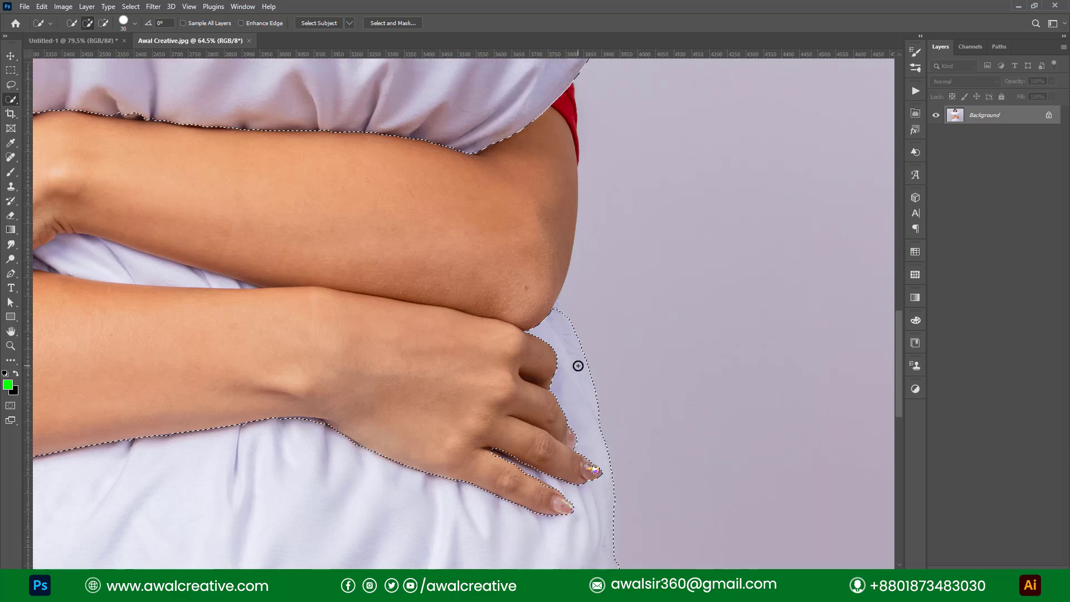
{"action": "scroll", "coordinate": [578, 366], "scroll_direction": "up", "scroll_amount": 7}
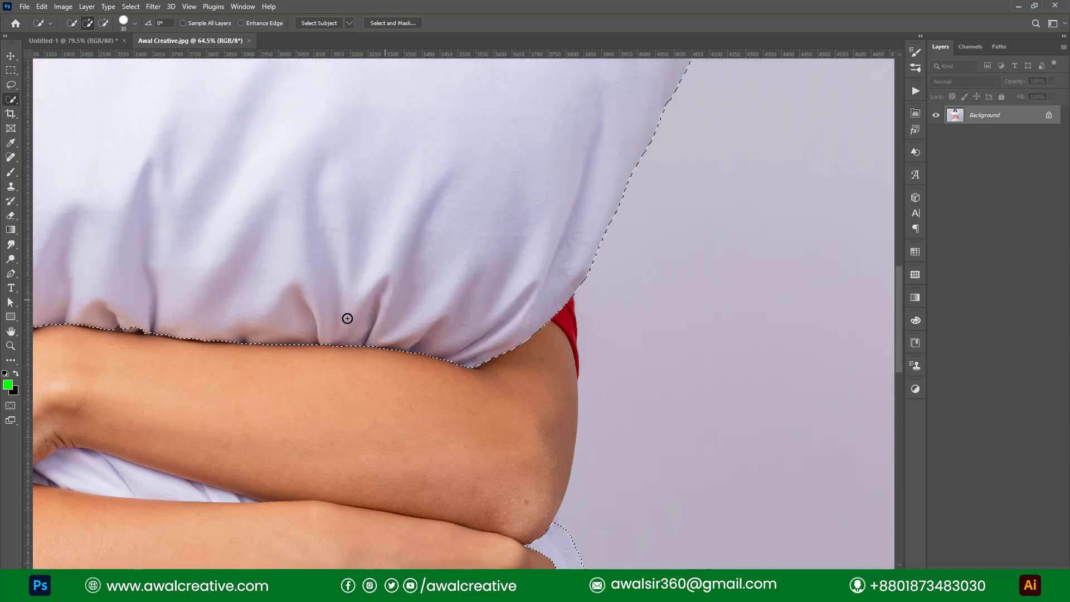
{"action": "scroll", "coordinate": [347, 318], "scroll_direction": "left", "scroll_amount": 12}
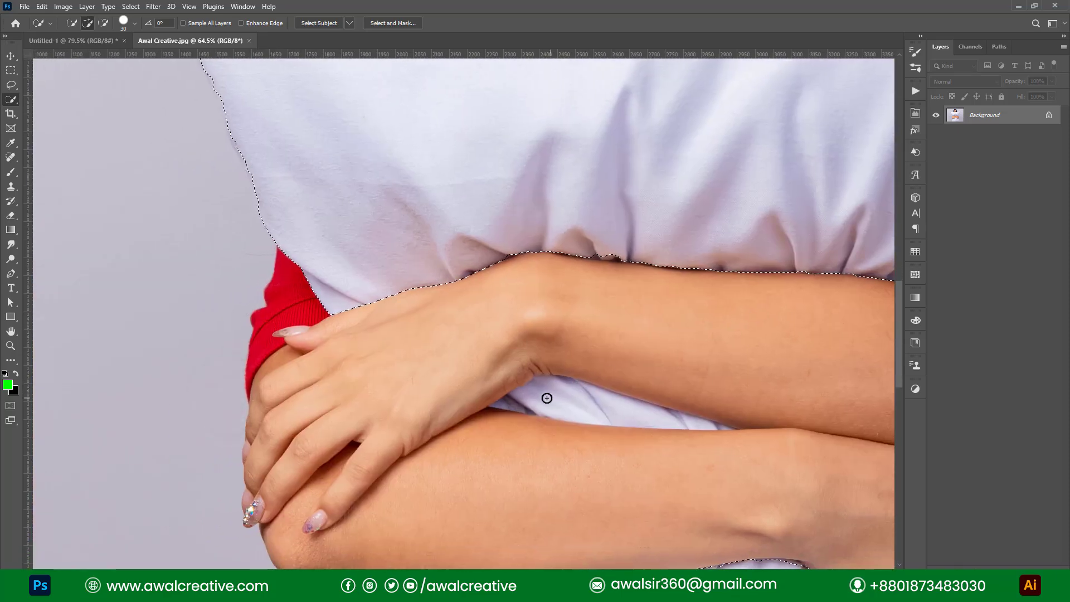
{"action": "mouse_move", "coordinate": [547, 398]}
{"action": "left_mouse_down"}
{"action": "mouse_move", "coordinate": [674, 416]}
{"action": "mouse_move", "coordinate": [505, 406]}
{"action": "mouse_move", "coordinate": [535, 404]}
{"action": "left_mouse_up"}
{"action": "mouse_move", "coordinate": [665, 415]}
{"action": "left_mouse_down"}
{"action": "mouse_move", "coordinate": [708, 424]}
{"action": "mouse_move", "coordinate": [653, 426]}
{"action": "mouse_move", "coordinate": [682, 425]}
{"action": "left_mouse_up"}
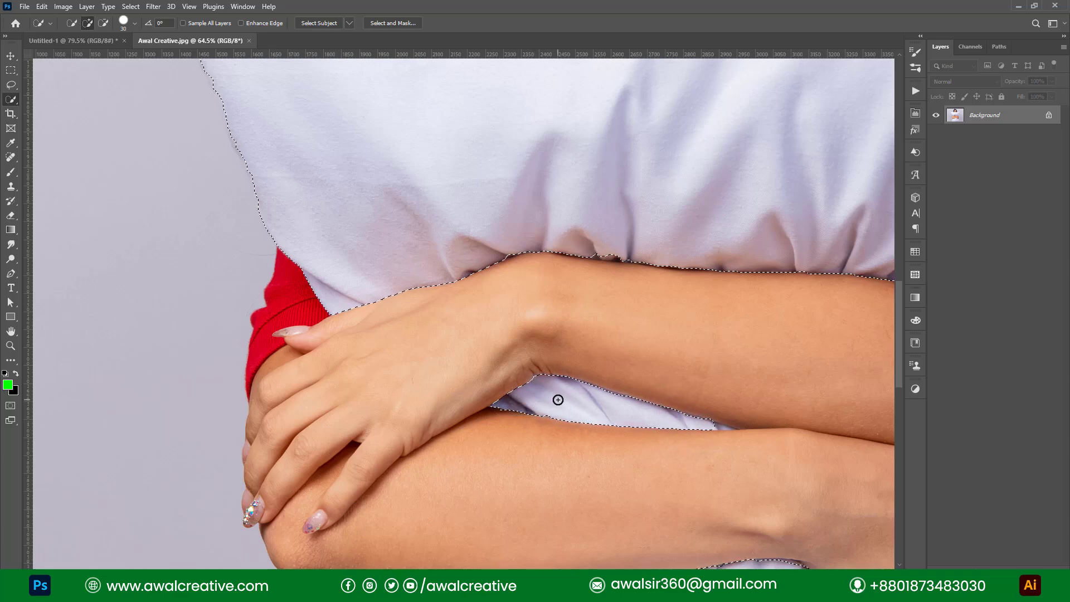
{"action": "key", "text": "bracketleft"}
{"action": "key", "text": "bracketleft"}
{"action": "key", "text": "bracketleft"}
{"action": "mouse_move", "coordinate": [707, 425]}
{"action": "left_mouse_down"}
{"action": "mouse_move", "coordinate": [721, 431]}
{"action": "mouse_move", "coordinate": [692, 415]}
{"action": "mouse_move", "coordinate": [726, 428]}
{"action": "mouse_move", "coordinate": [633, 419]}
{"action": "left_mouse_up"}
Check the selection outline around the lower pillow and touch it up just beneath the left end of the forearm
{"action": "left_click_drag", "start_coordinate": [686, 195], "coordinate": [487, 360]}
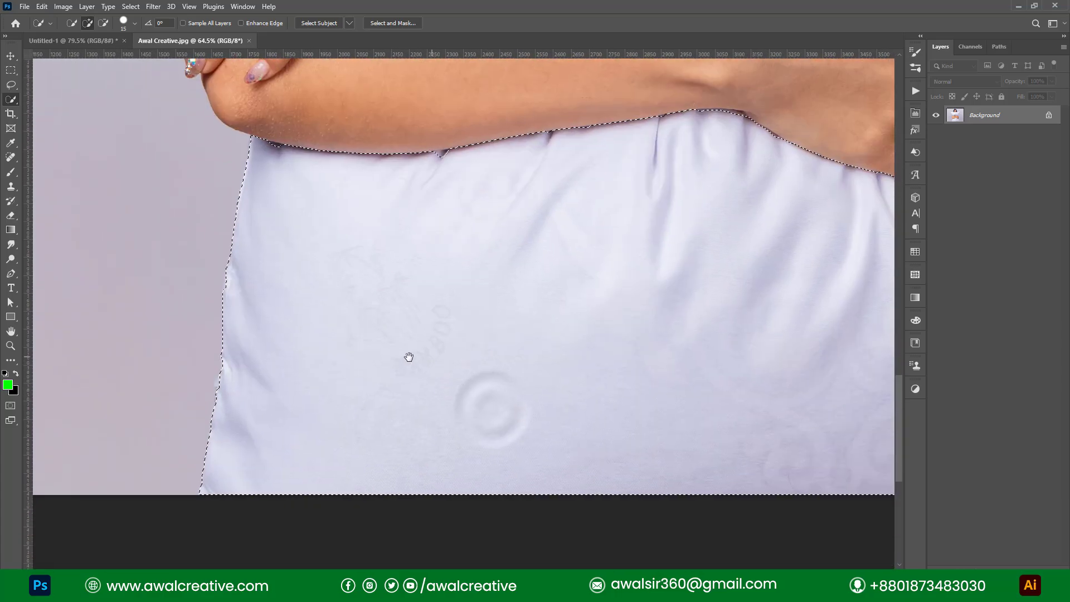
{"action": "mouse_move", "coordinate": [408, 356]}
{"action": "left_mouse_down"}
{"action": "mouse_move", "coordinate": [498, 372]}
{"action": "mouse_move", "coordinate": [490, 418]}
{"action": "left_mouse_up"}
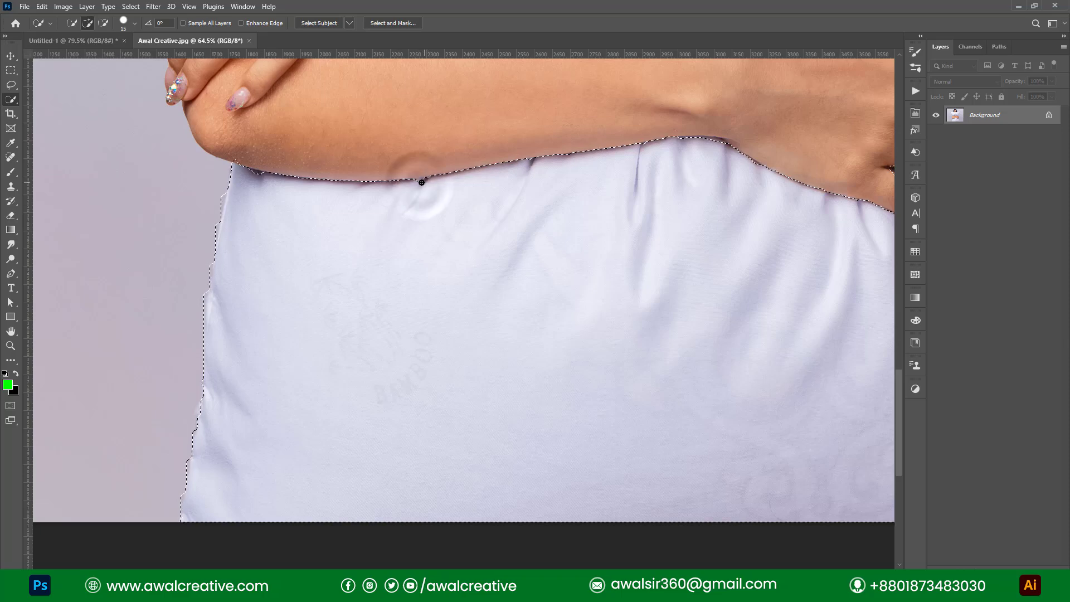
{"action": "left_click", "coordinate": [262, 184]}
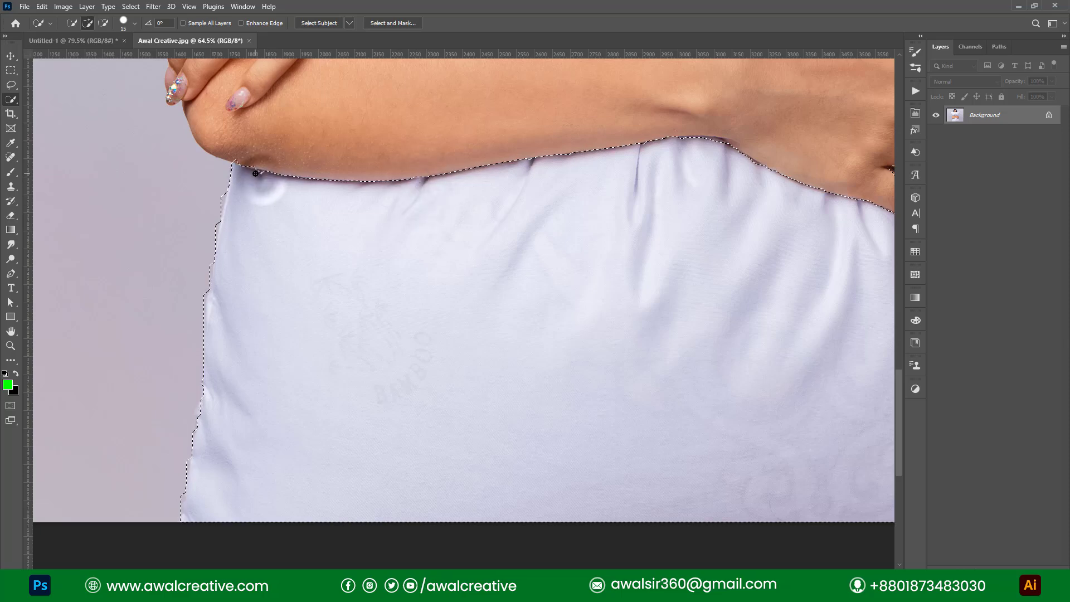
{"action": "left_click_drag", "start_coordinate": [648, 425], "coordinate": [387, 358]}
{"action": "left_click_drag", "start_coordinate": [493, 323], "coordinate": [517, 473]}
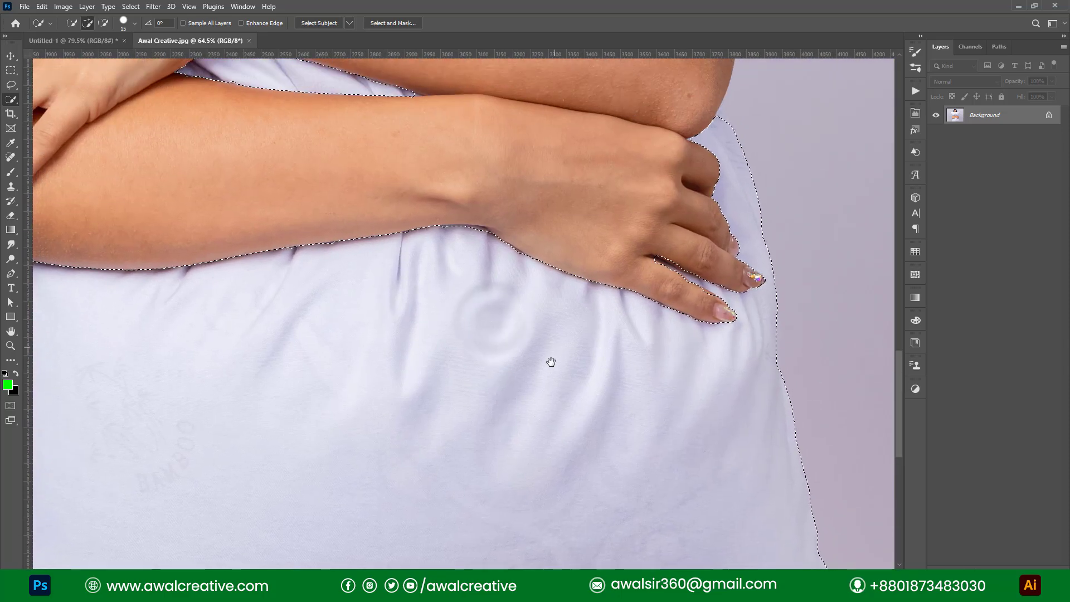
{"action": "left_click_drag", "start_coordinate": [550, 363], "coordinate": [512, 466]}
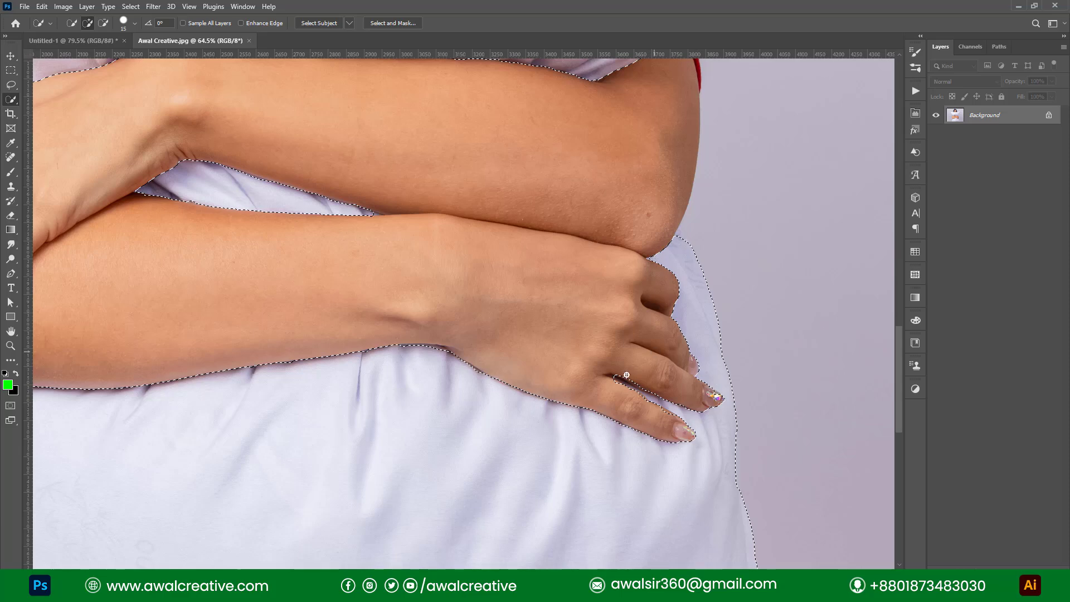
Copy the selected pillow areas and paste them onto a new layer above the background
{"action": "key", "text": "ctrl+0"}
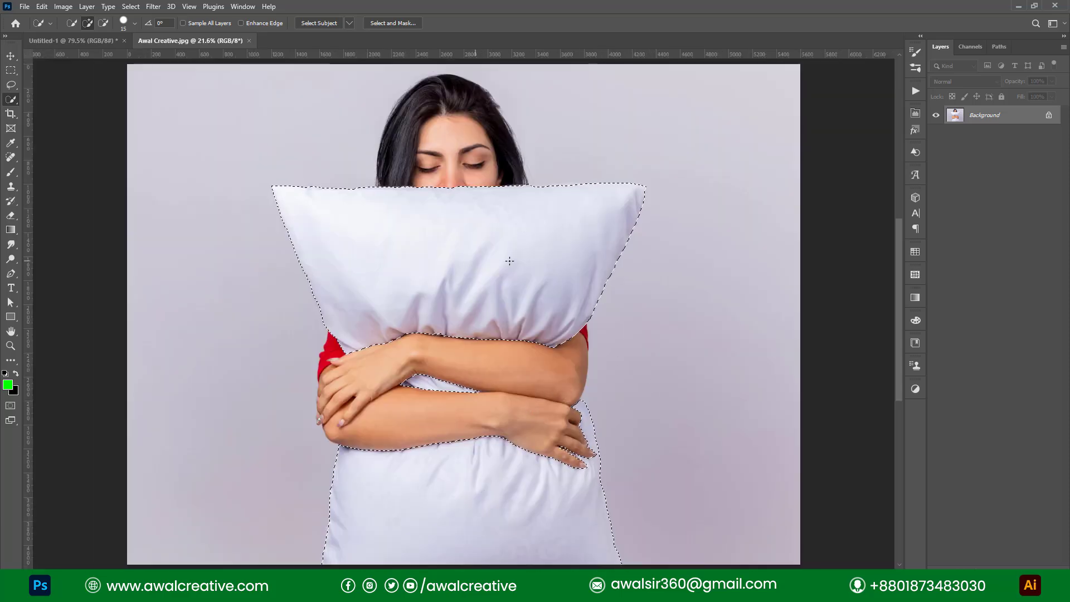
{"action": "left_click", "coordinate": [42, 7]}
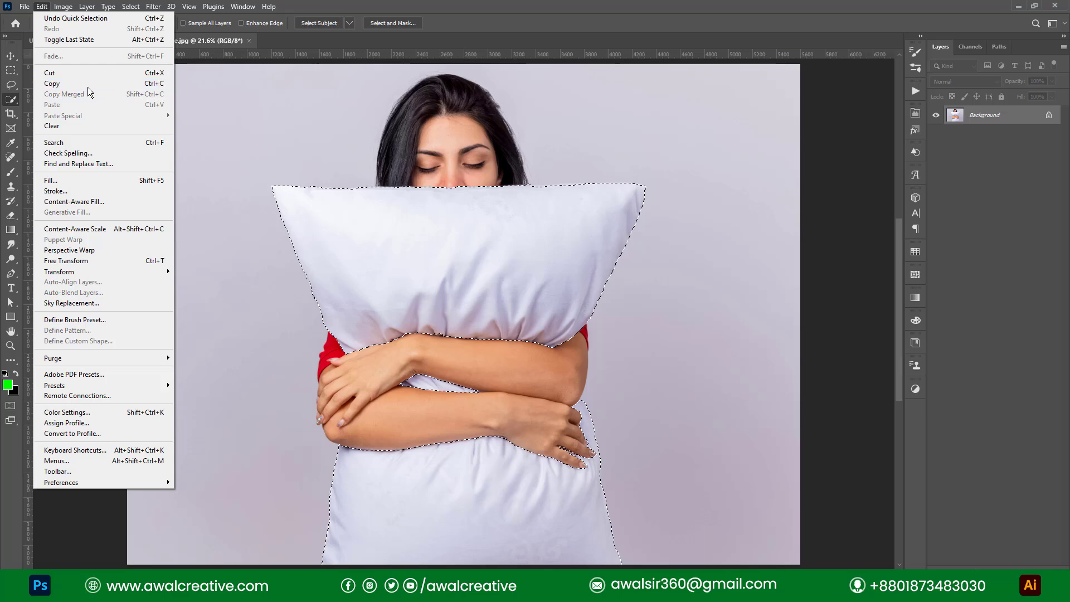
{"action": "left_click", "coordinate": [88, 85]}
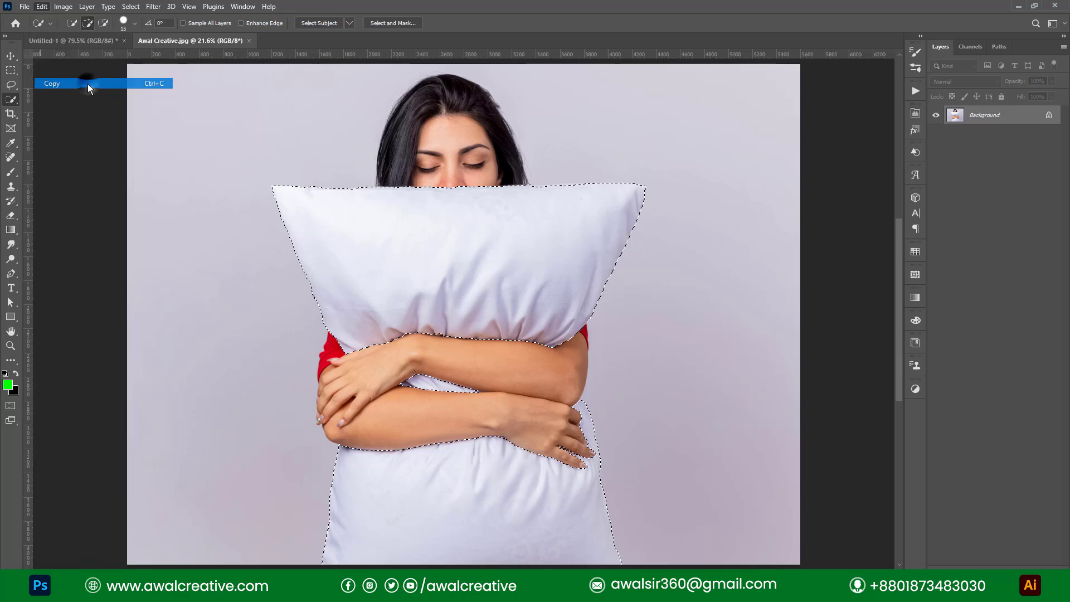
{"action": "left_click", "coordinate": [42, 7]}
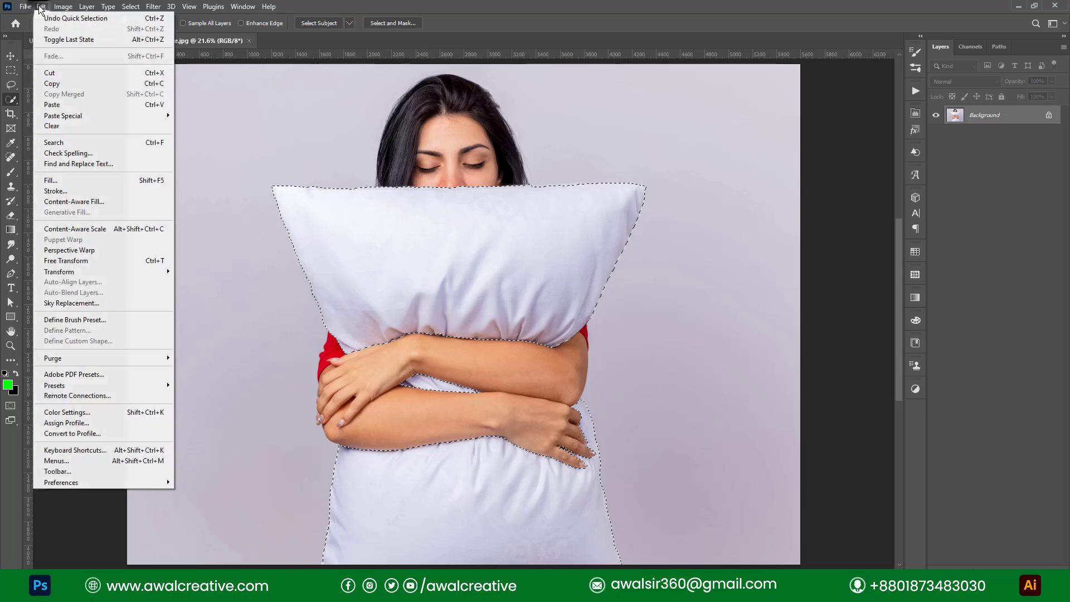
{"action": "left_click", "coordinate": [54, 105]}
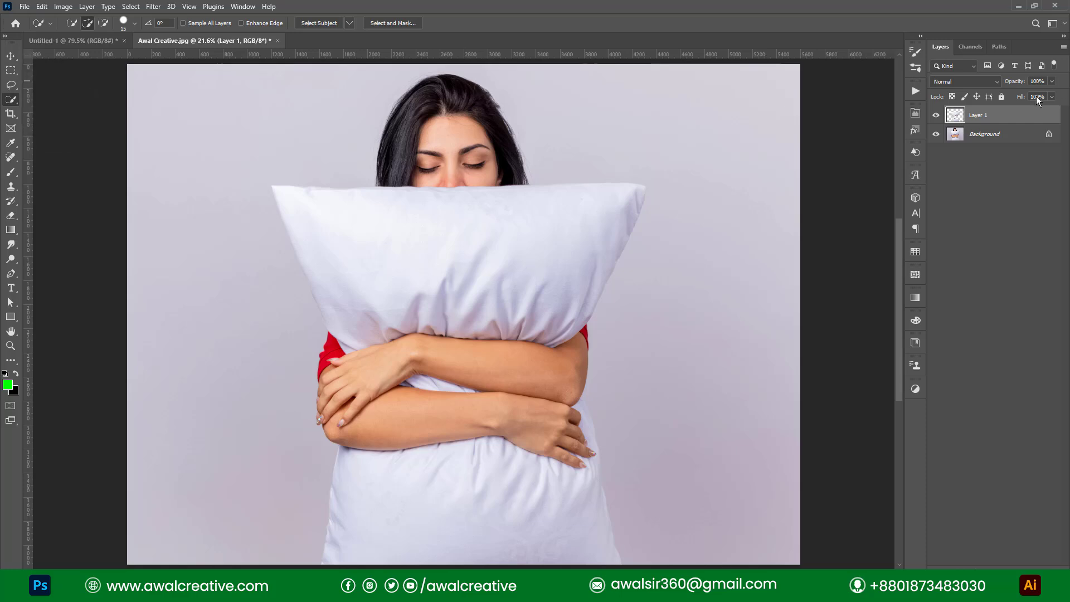
Convert the pillow layer to a smart object and apply a Gaussian Blur with a 4.2-pixel radius
{"action": "right_click", "coordinate": [980, 114]}
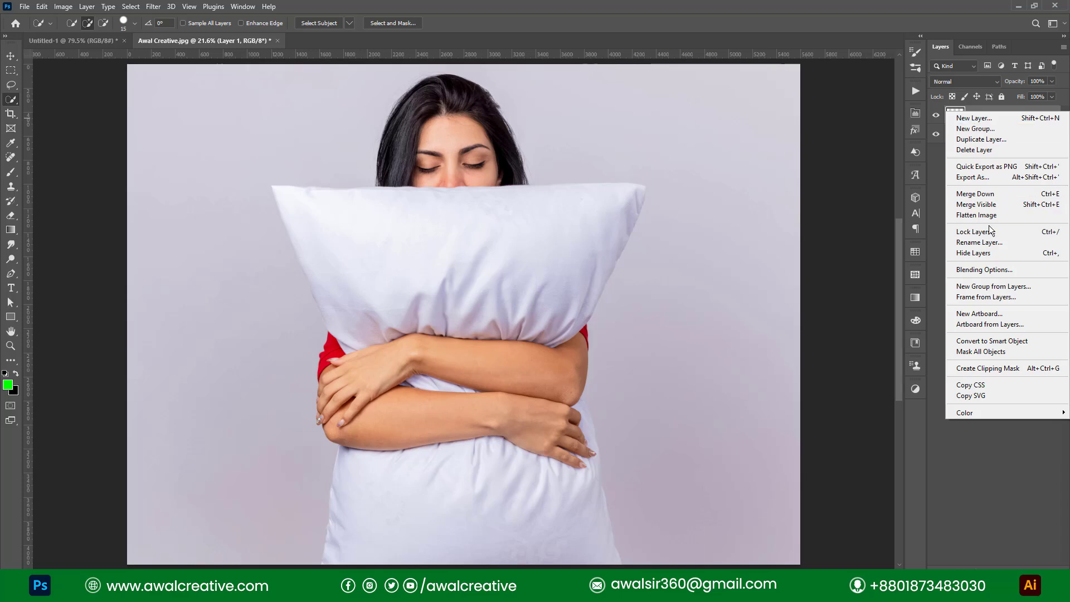
{"action": "left_click", "coordinate": [1025, 341]}
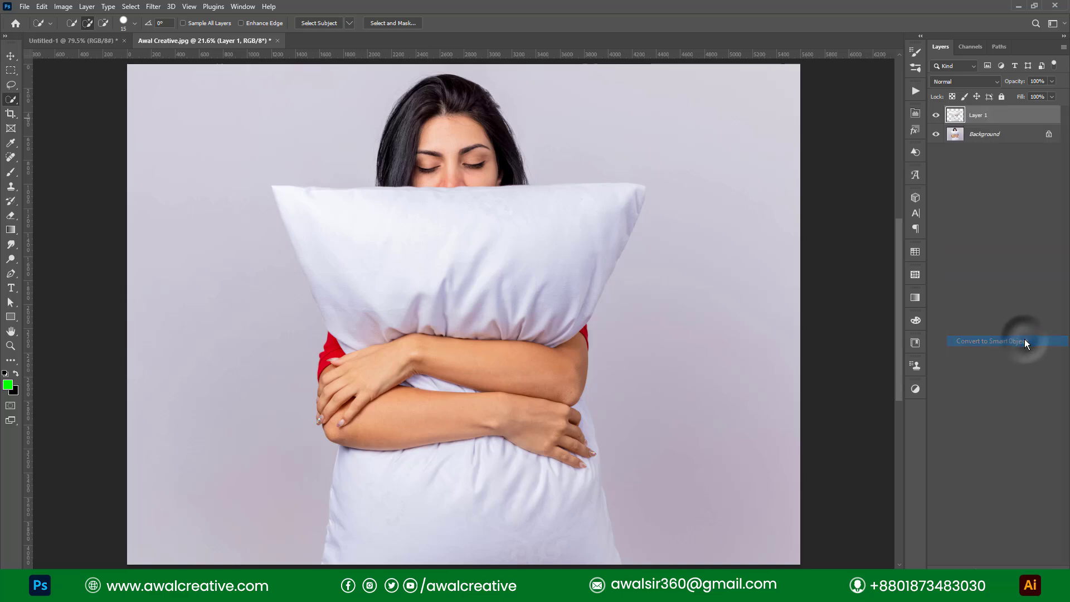
{"action": "left_click", "coordinate": [154, 7]}
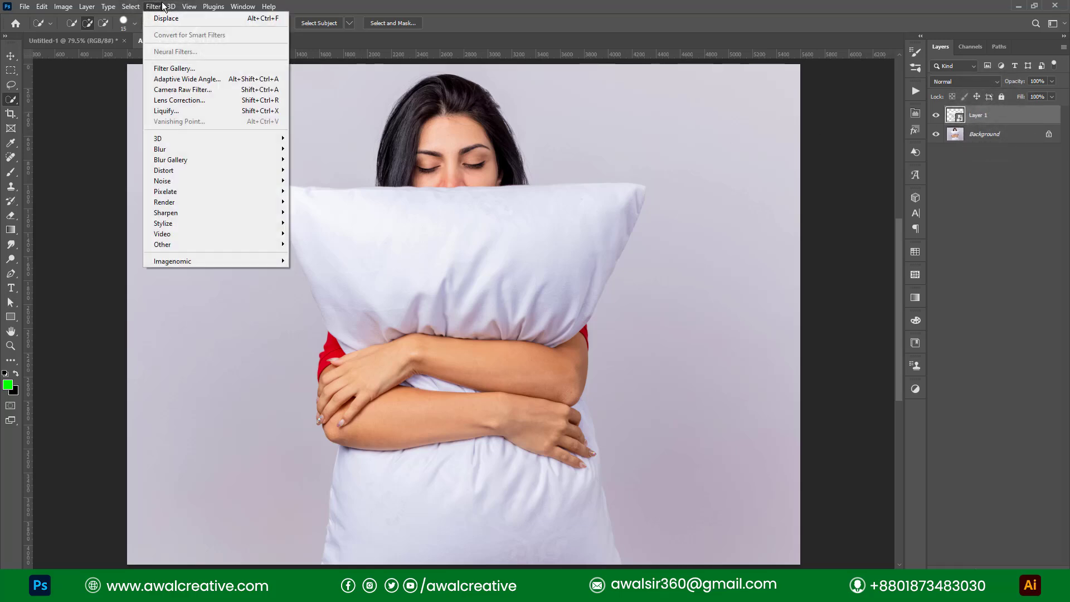
{"action": "left_click", "coordinate": [208, 149]}
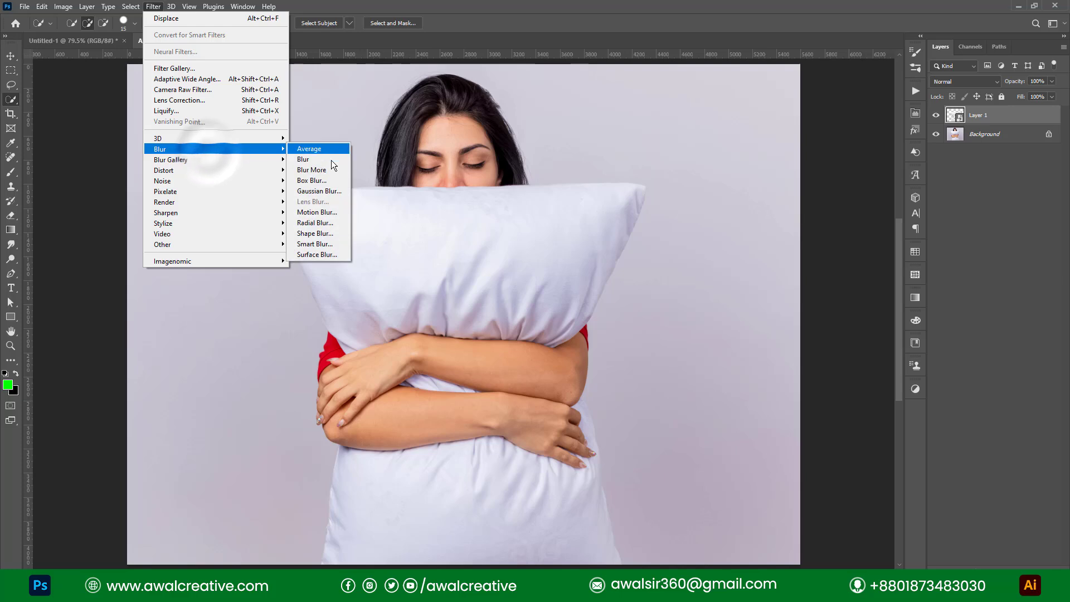
{"action": "left_click", "coordinate": [335, 191]}
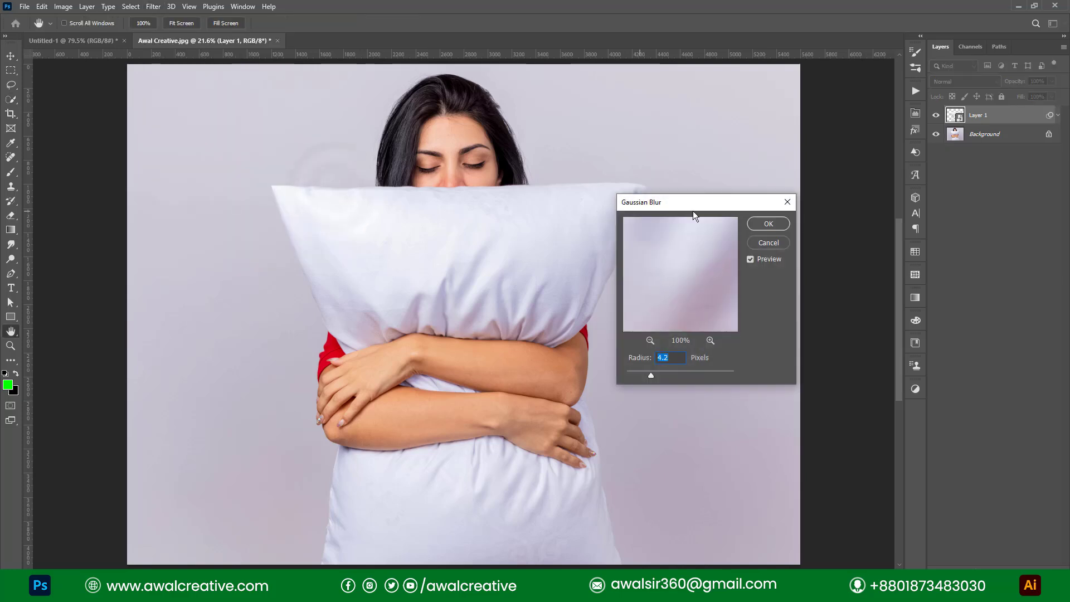
{"action": "left_click_drag", "start_coordinate": [689, 202], "coordinate": [645, 170]}
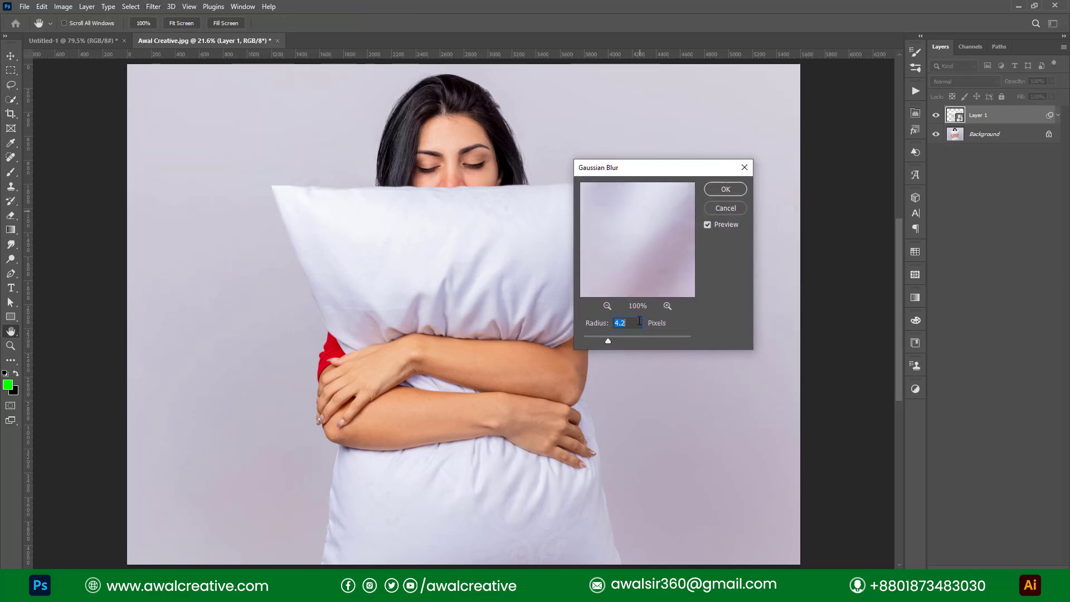
{"action": "left_click_drag", "start_coordinate": [634, 323], "coordinate": [602, 332]}
{"action": "left_click", "coordinate": [724, 190]}
{"action": "key", "text": "w"}
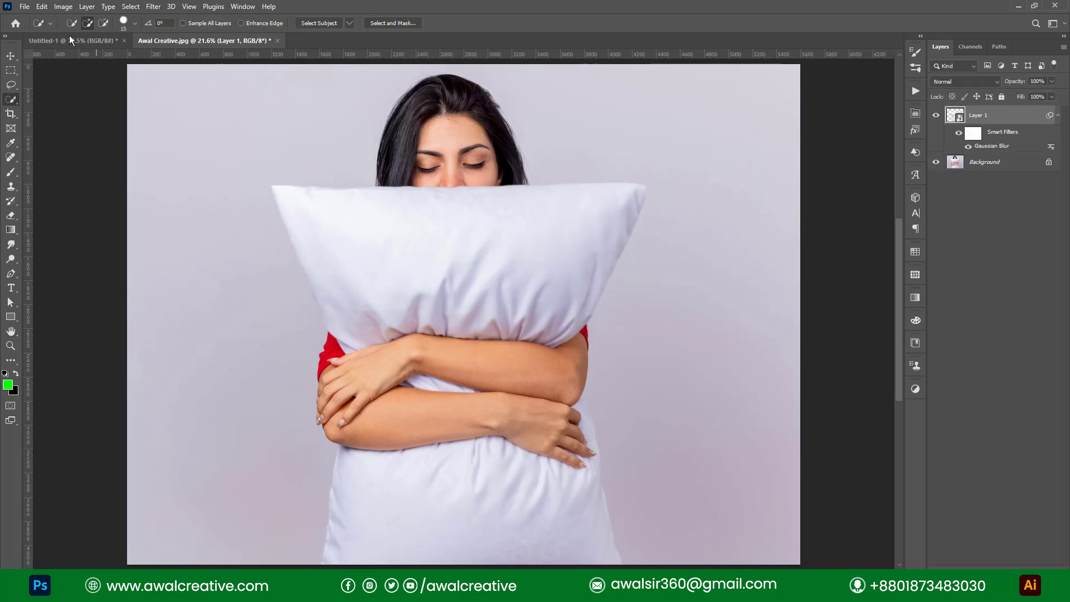
Save the document as Awal Creative.psd in Photoshop format in the vb folder, keeping Maximize Compatibility on
{"action": "left_click", "coordinate": [25, 6]}
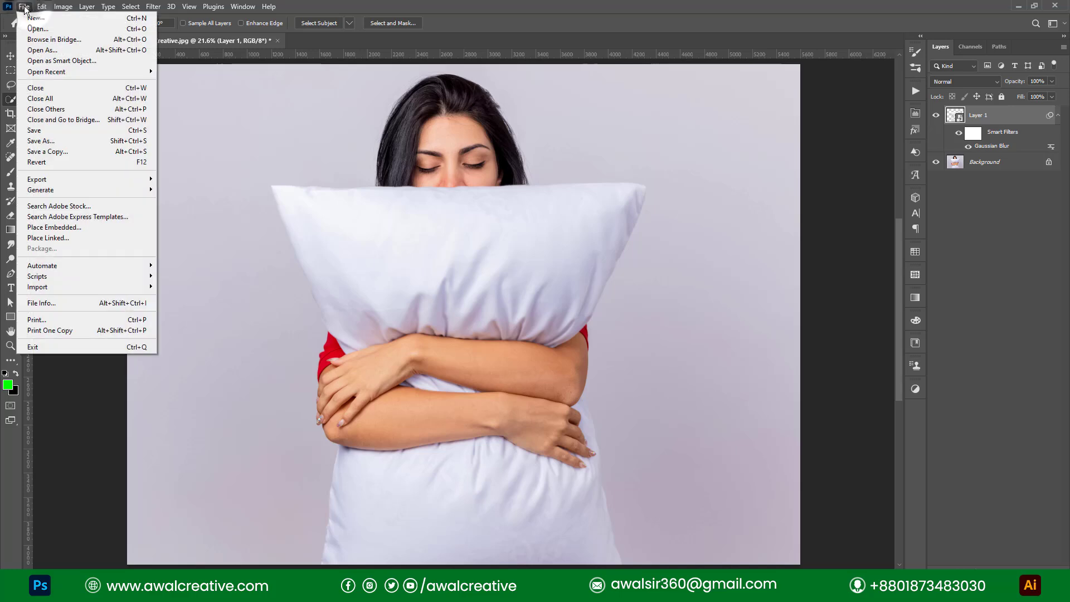
{"action": "left_click", "coordinate": [65, 142]}
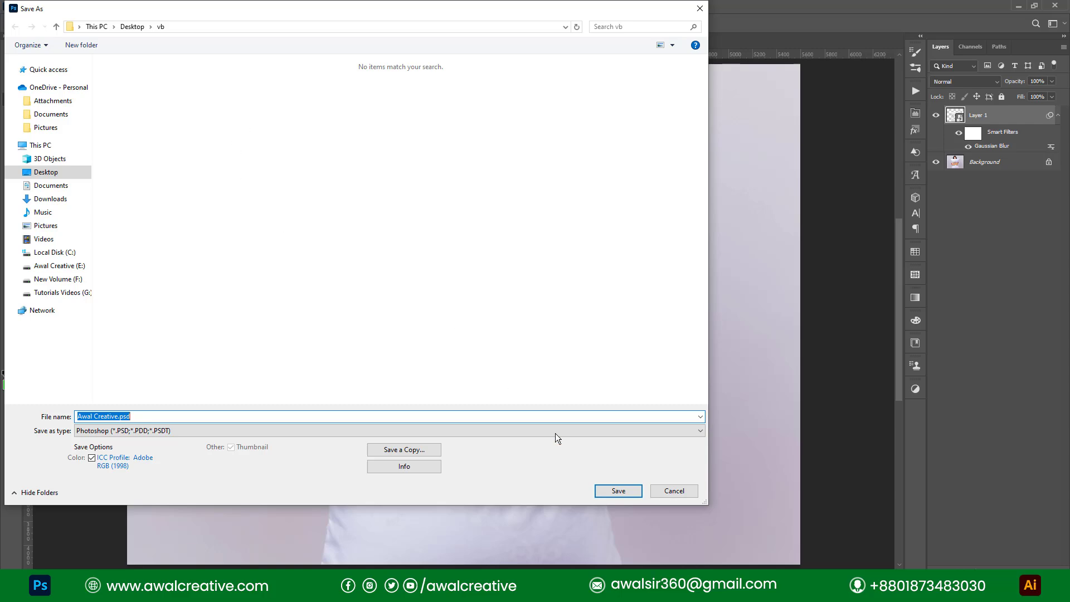
{"action": "left_click", "coordinate": [616, 491]}
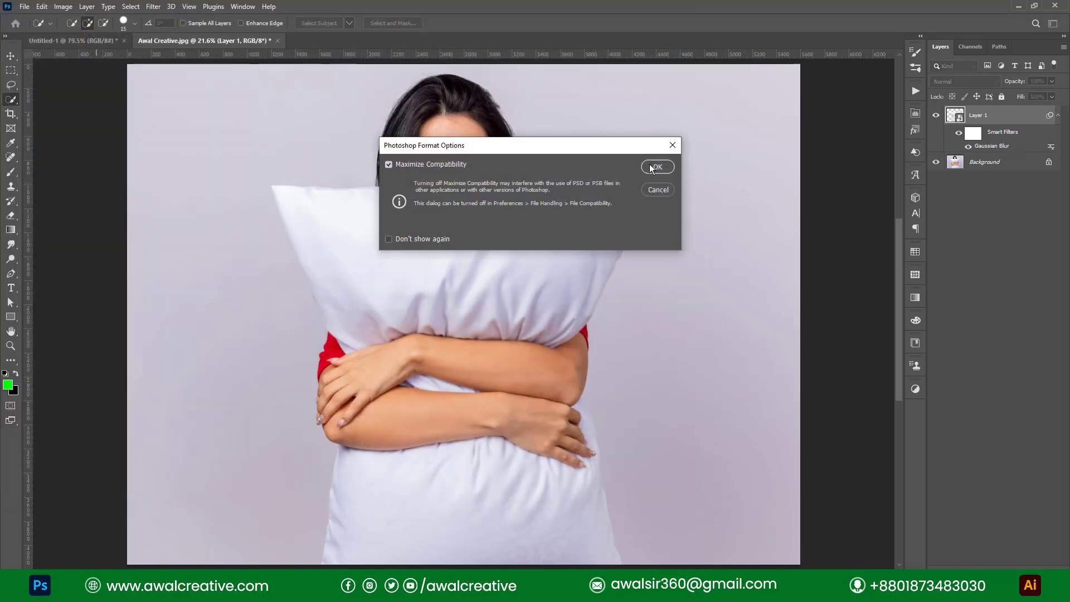
{"action": "left_click", "coordinate": [651, 168]}
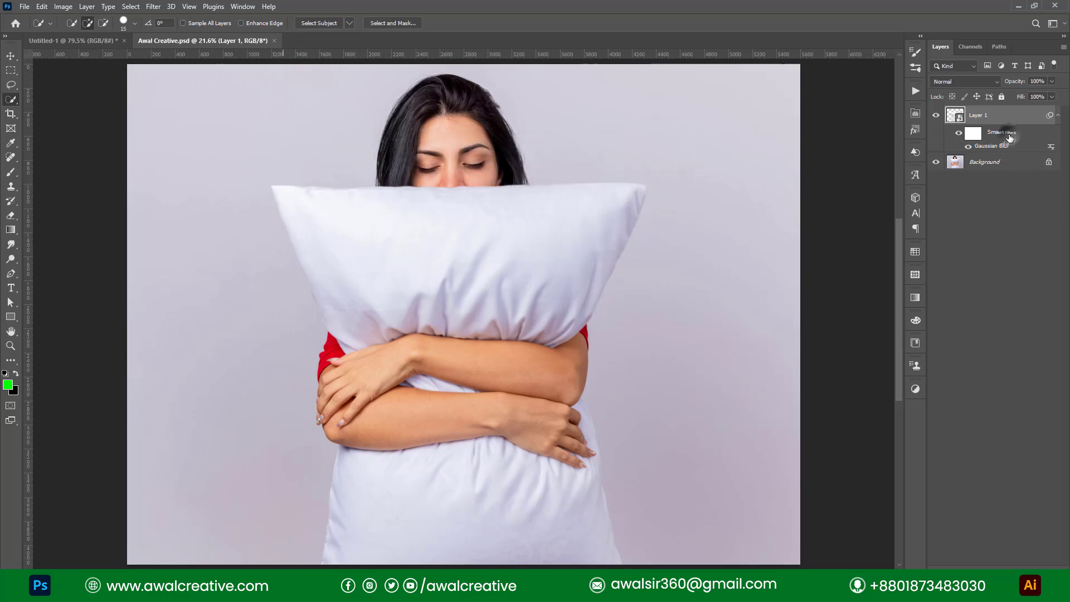
Remove the Gaussian Blur smart filter from the pillow layer
{"action": "left_click", "coordinate": [1058, 115]}
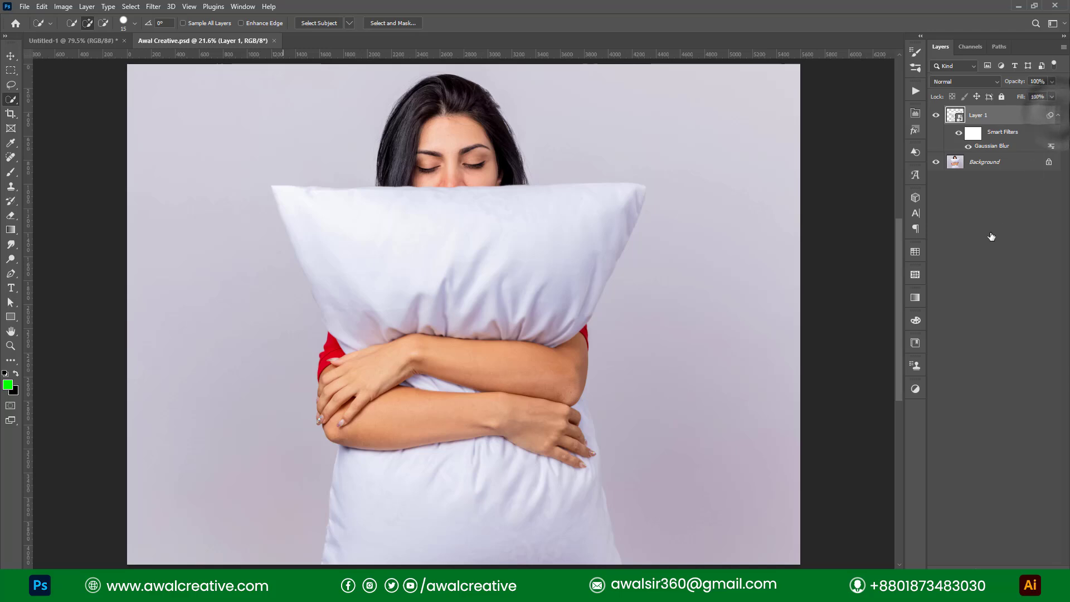
{"action": "left_click", "coordinate": [1059, 115]}
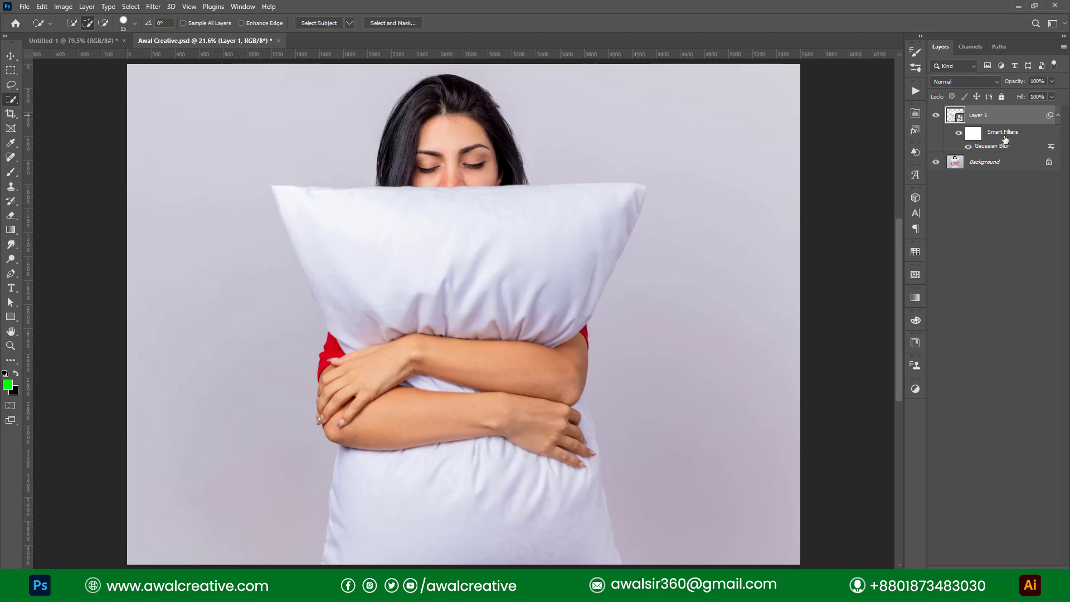
{"action": "left_click_drag", "start_coordinate": [1018, 141], "coordinate": [1021, 280]}
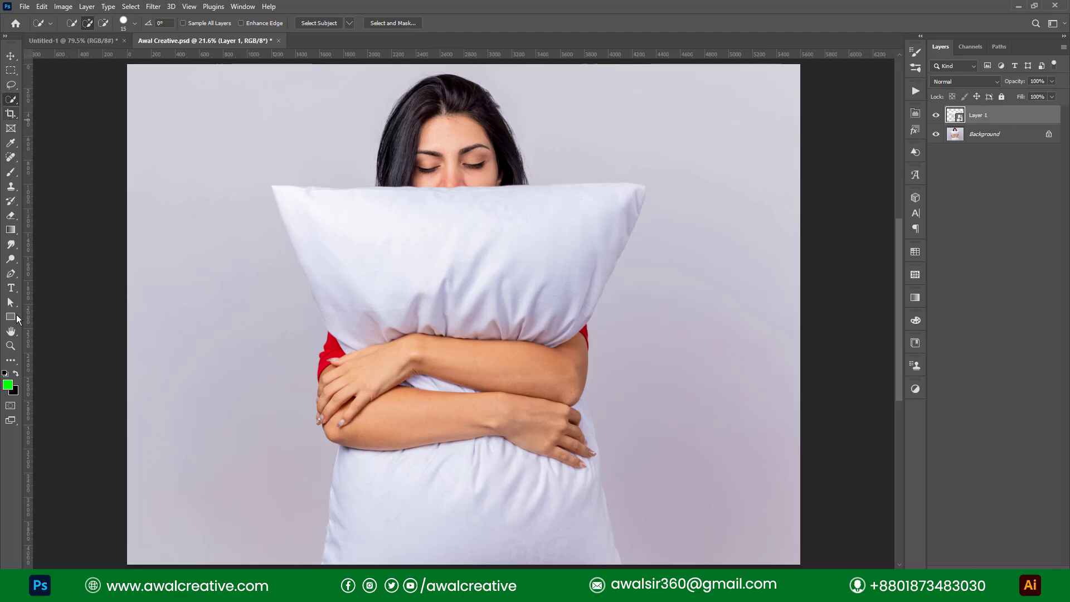
Draw a black rectangle about 3242 by 3216 px that covers the whole pillow
{"action": "left_click", "coordinate": [15, 316]}
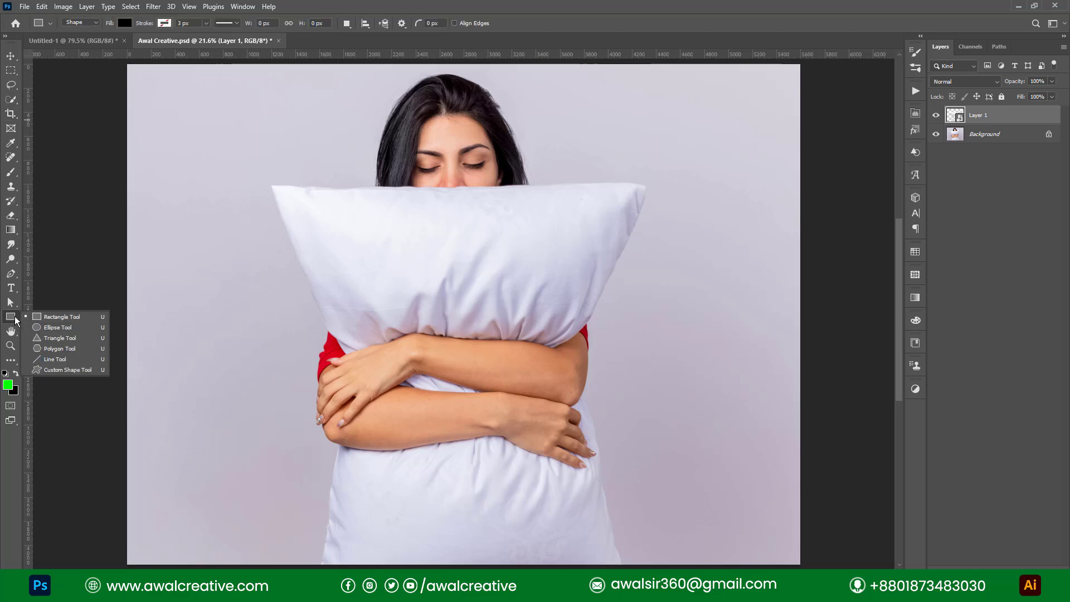
{"action": "left_click", "coordinate": [72, 315]}
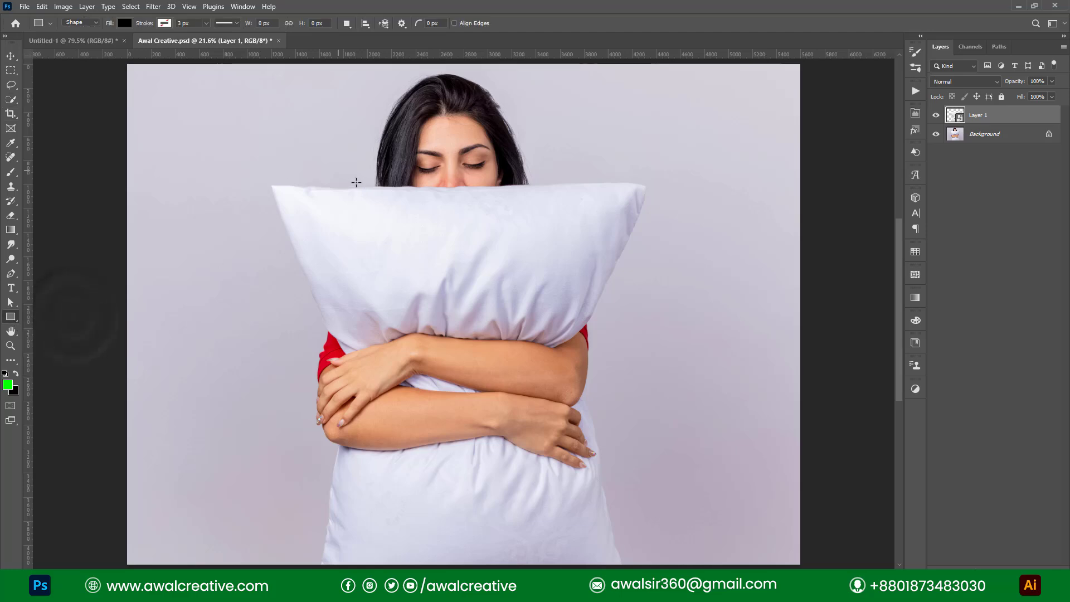
{"action": "scroll", "coordinate": [266, 184], "scroll_direction": "down", "scroll_amount": 1}
{"action": "left_click_drag", "start_coordinate": [266, 144], "coordinate": [655, 529]}
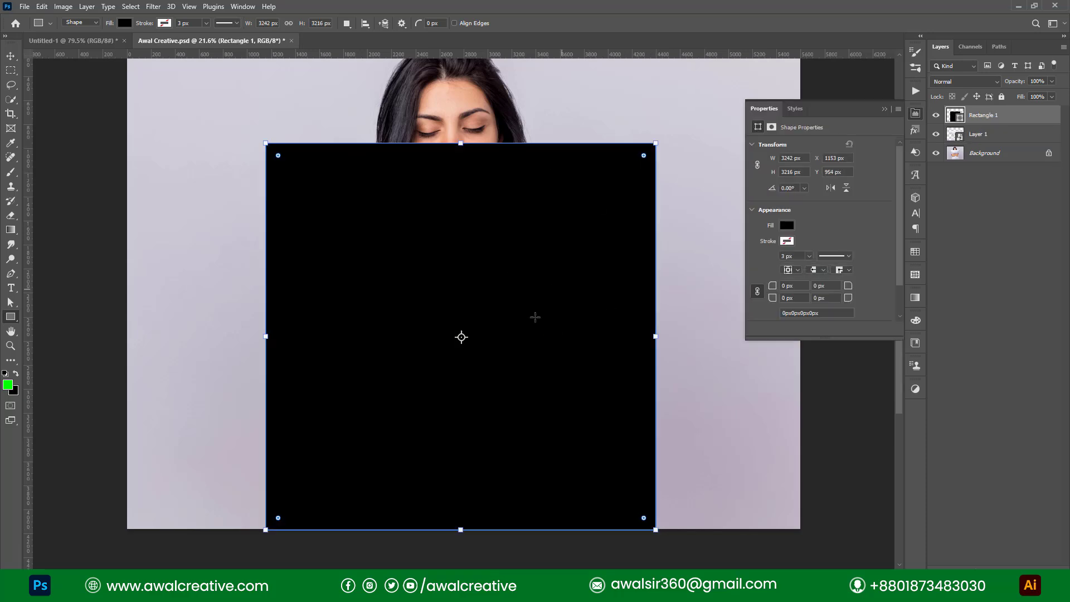
{"action": "left_click", "coordinate": [886, 110]}
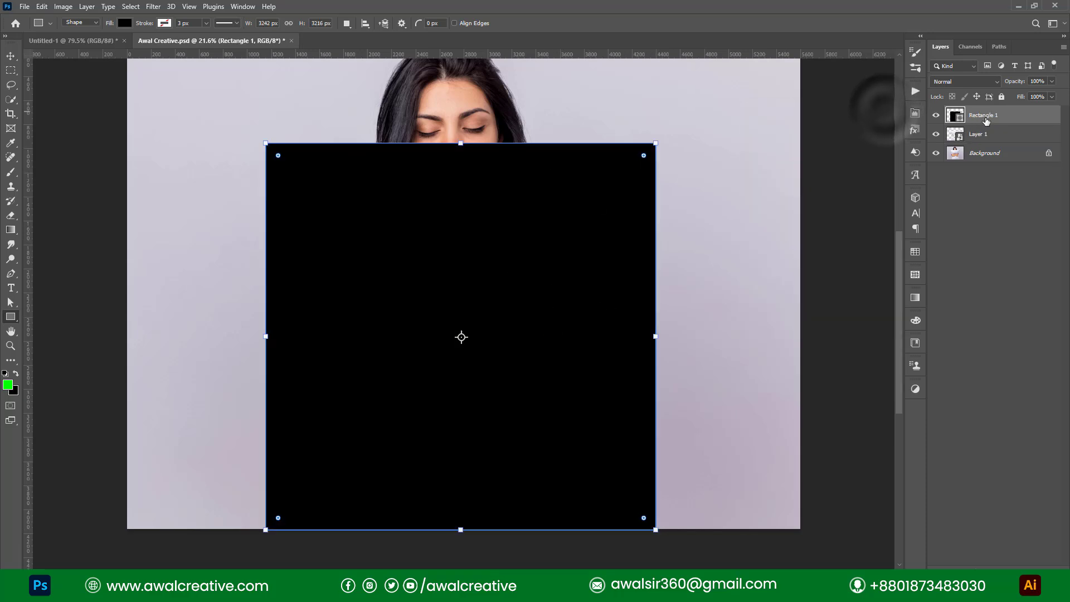
Convert the rectangle layer to a smart object and clip it to the pillow layer with a clipping mask
{"action": "right_click", "coordinate": [979, 116]}
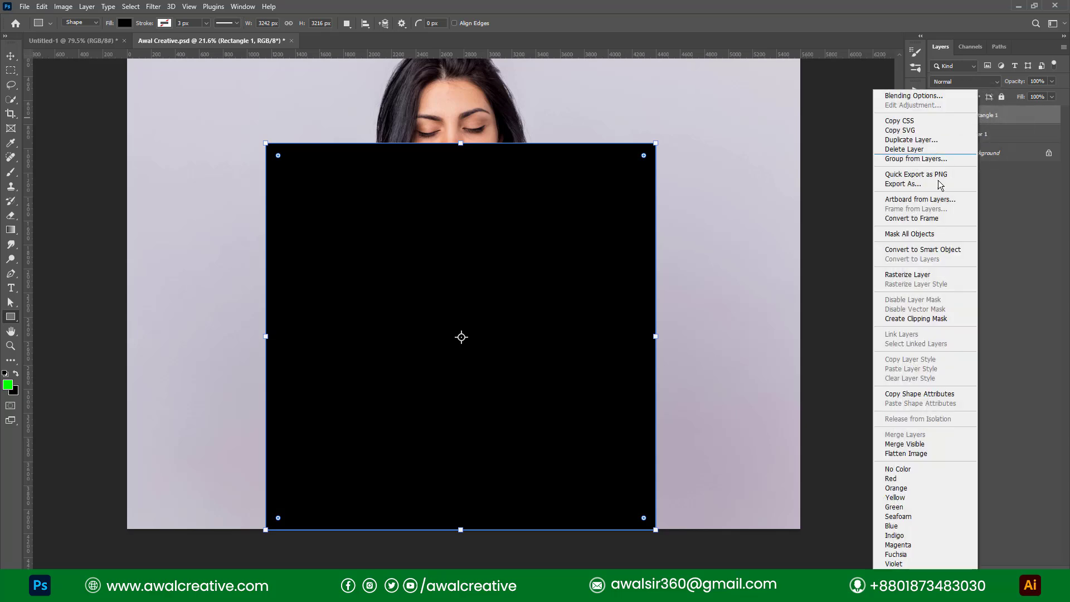
{"action": "left_click", "coordinate": [919, 251]}
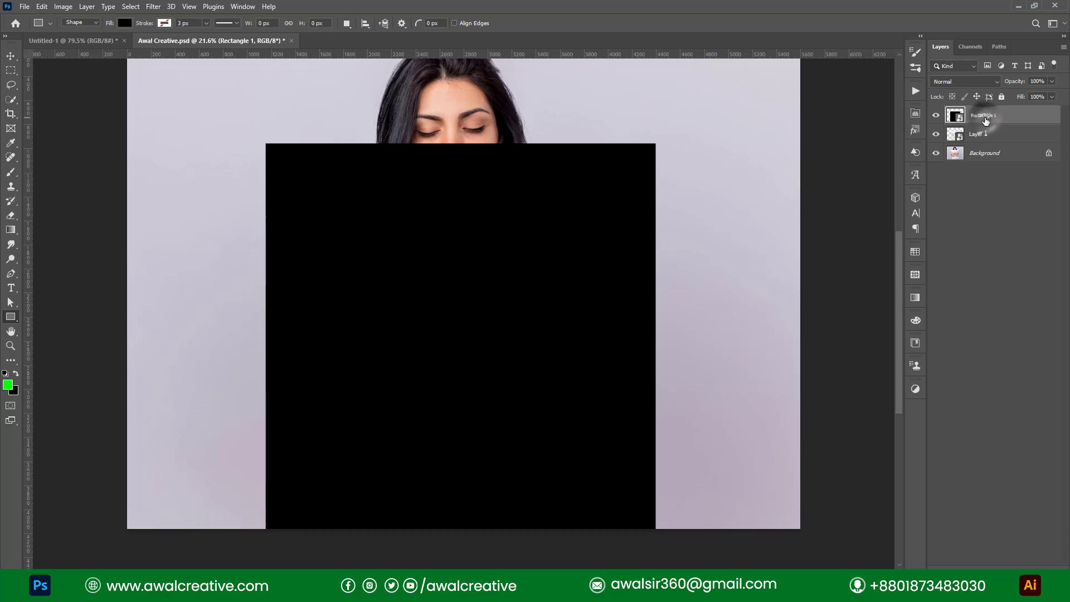
{"action": "right_click", "coordinate": [983, 117]}
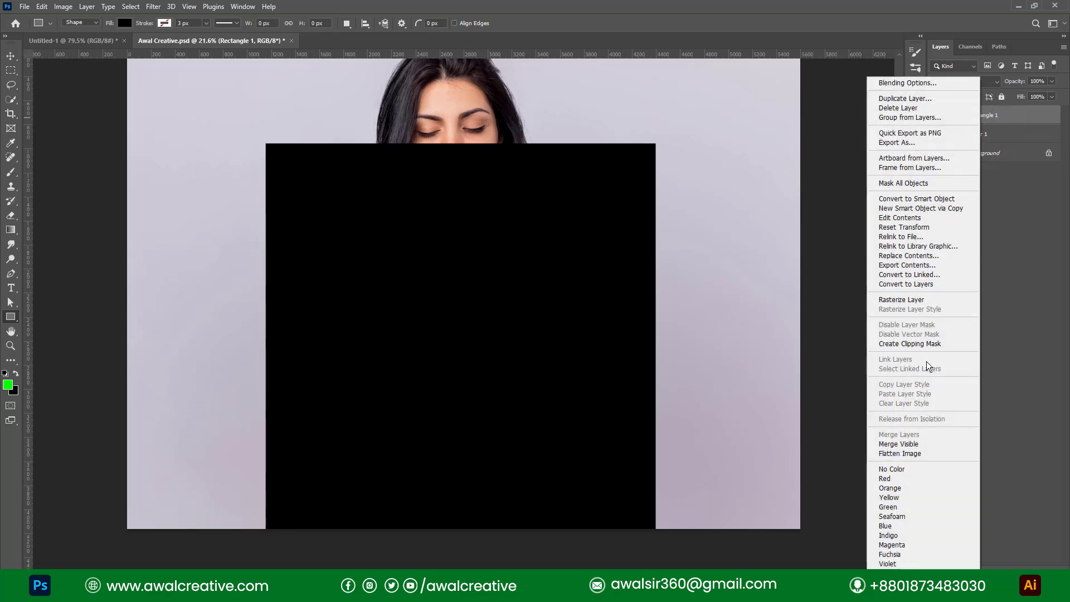
{"action": "left_click", "coordinate": [909, 343]}
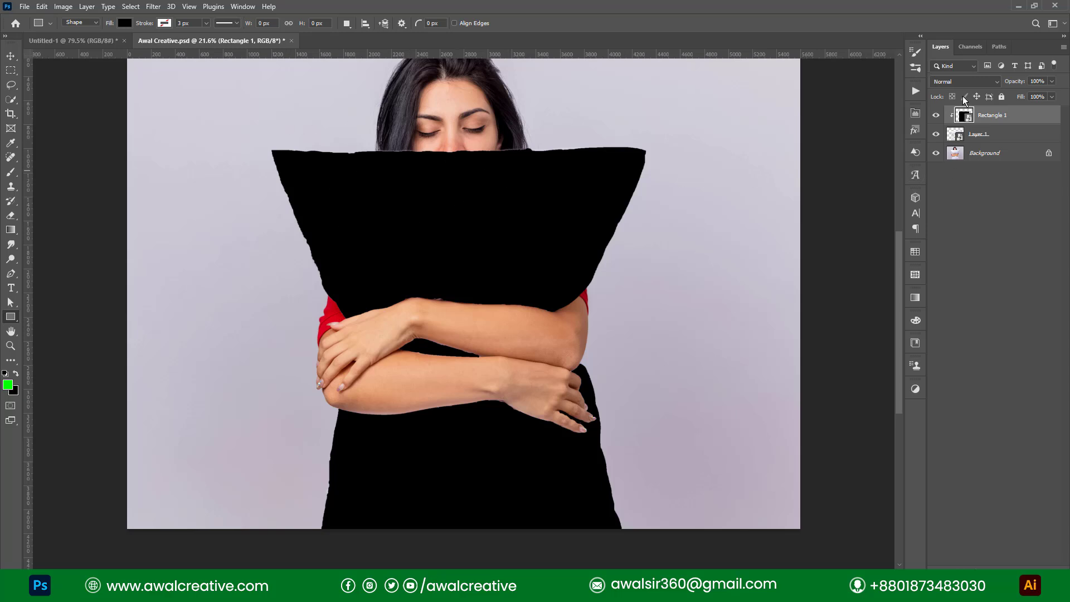
Open the rectangle smart object's contents for editing, checking them against the main pillow document
{"action": "double_click", "coordinate": [971, 119]}
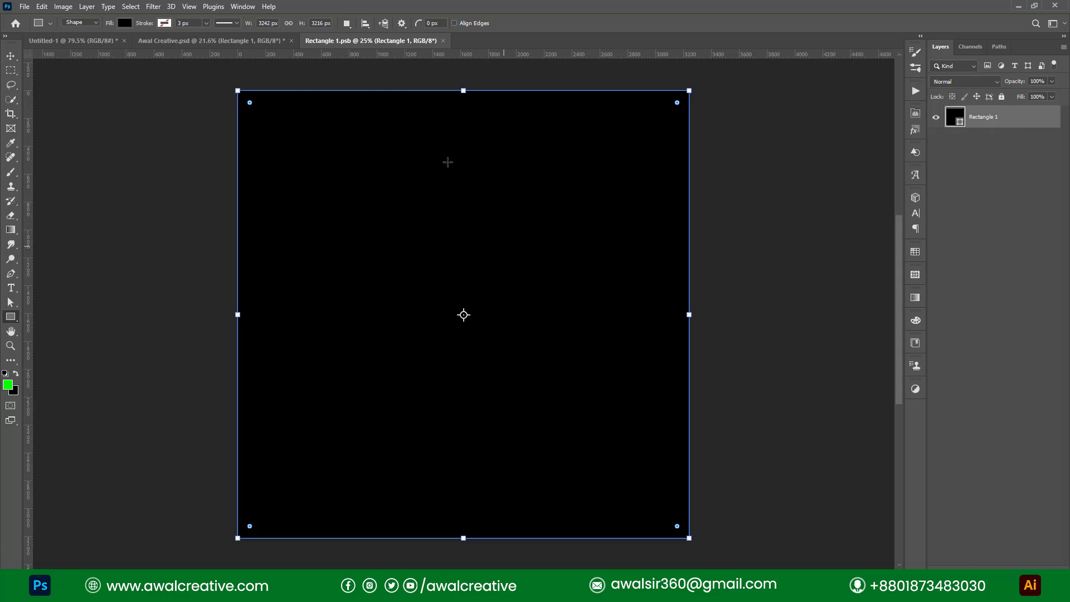
{"action": "left_click", "coordinate": [248, 40]}
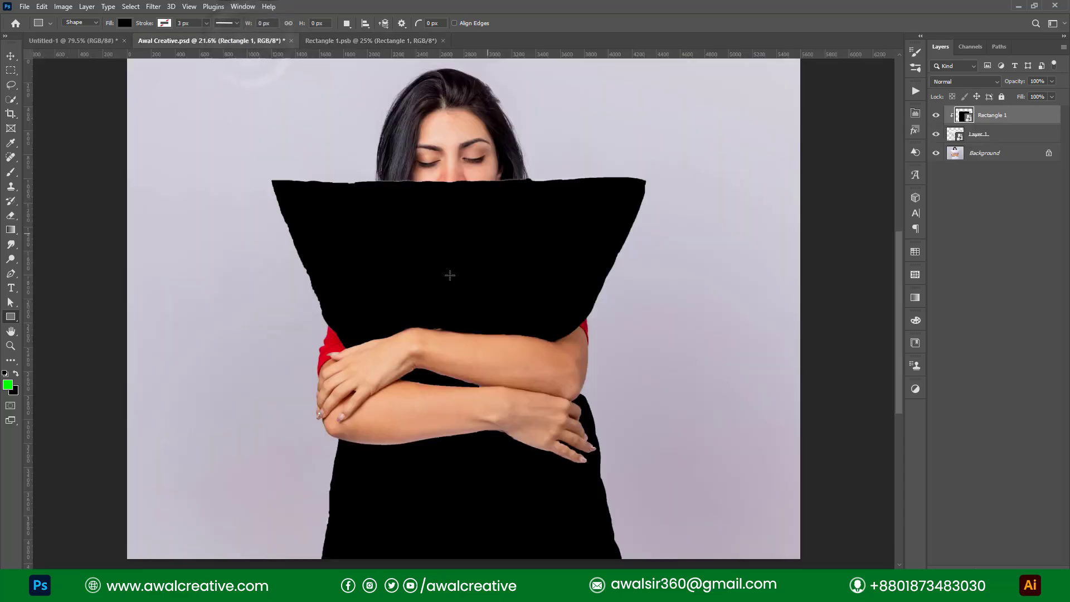
{"action": "left_click", "coordinate": [387, 41]}
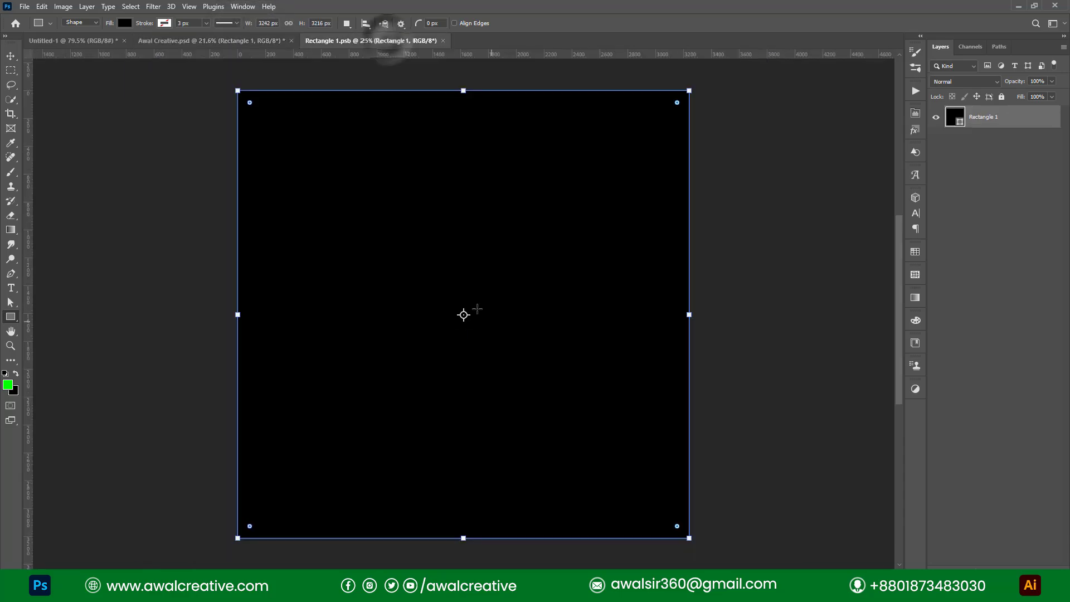
Place AC.jpg as an embedded image over the black rectangle and scale it to 69.33% to cover the canvas
{"action": "left_click", "coordinate": [30, 10]}
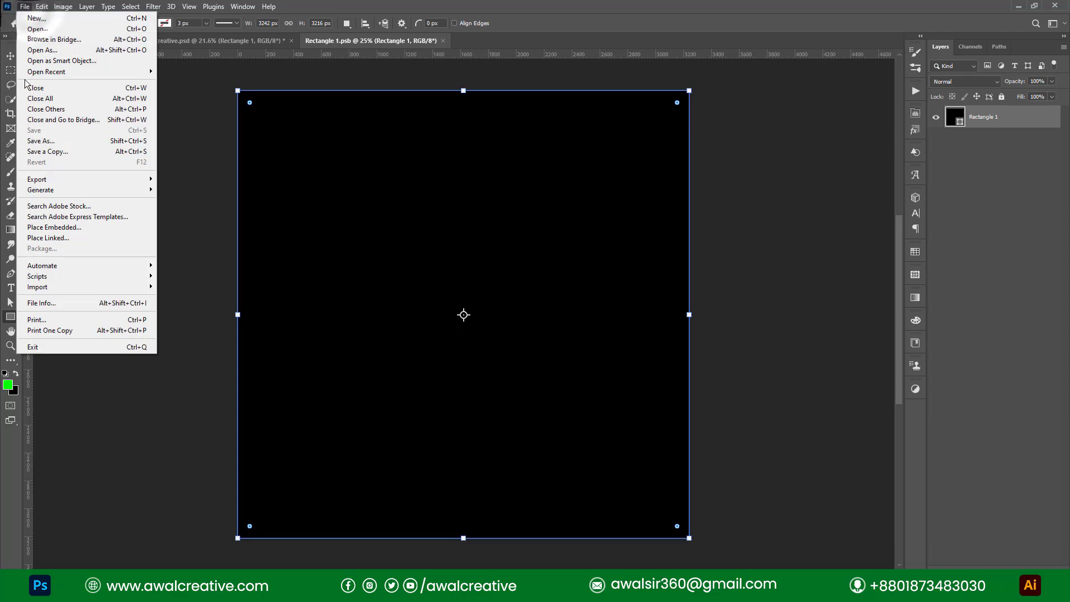
{"action": "left_click", "coordinate": [82, 230]}
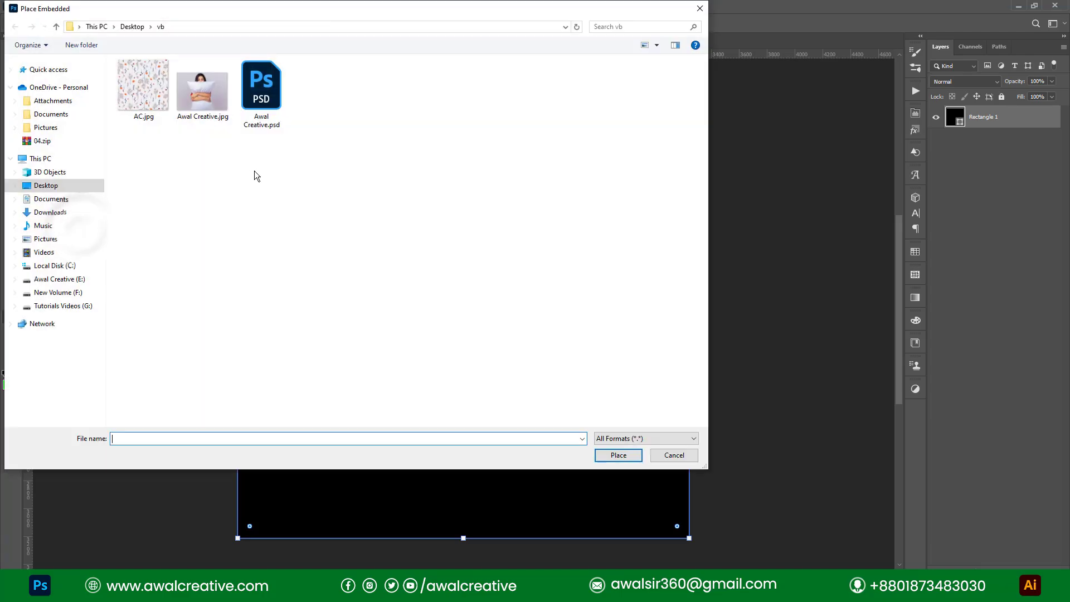
{"action": "left_click", "coordinate": [143, 92]}
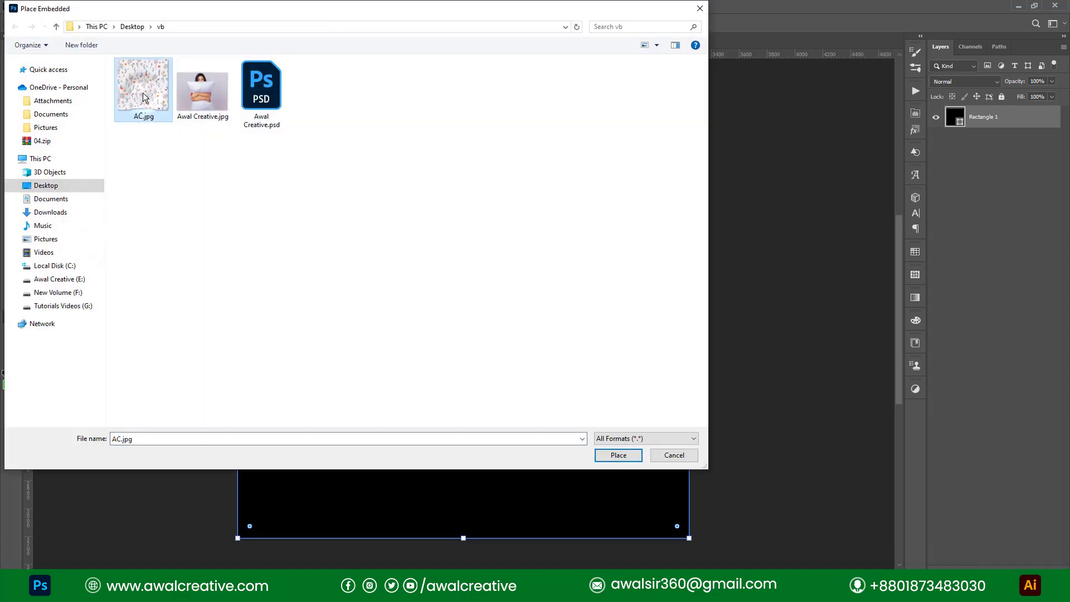
{"action": "left_click", "coordinate": [627, 459]}
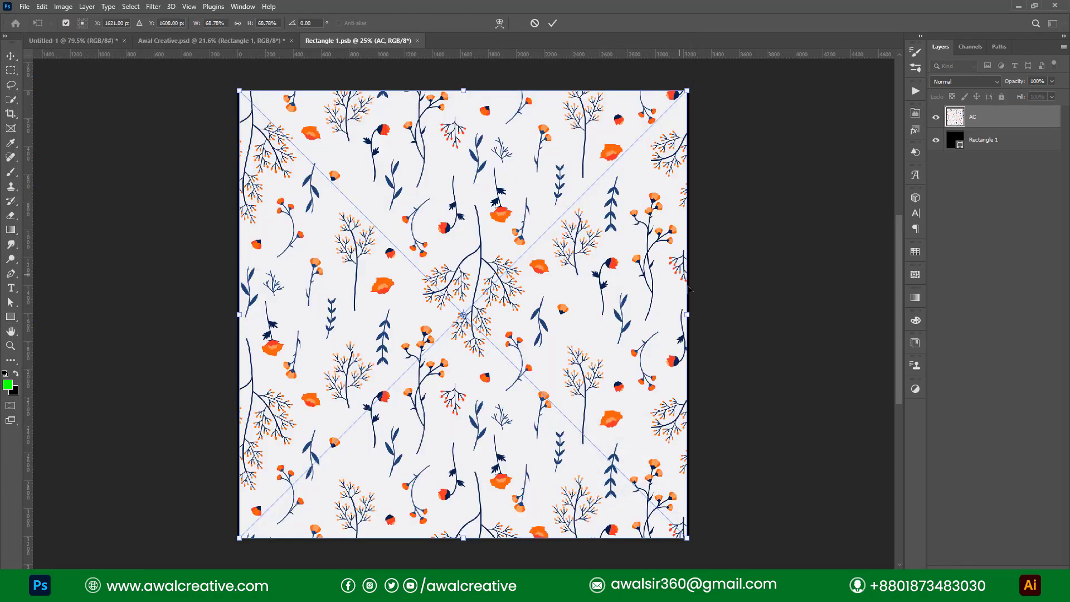
{"action": "left_click_drag", "start_coordinate": [688, 315], "coordinate": [692, 305]}
{"action": "left_click", "coordinate": [553, 23]}
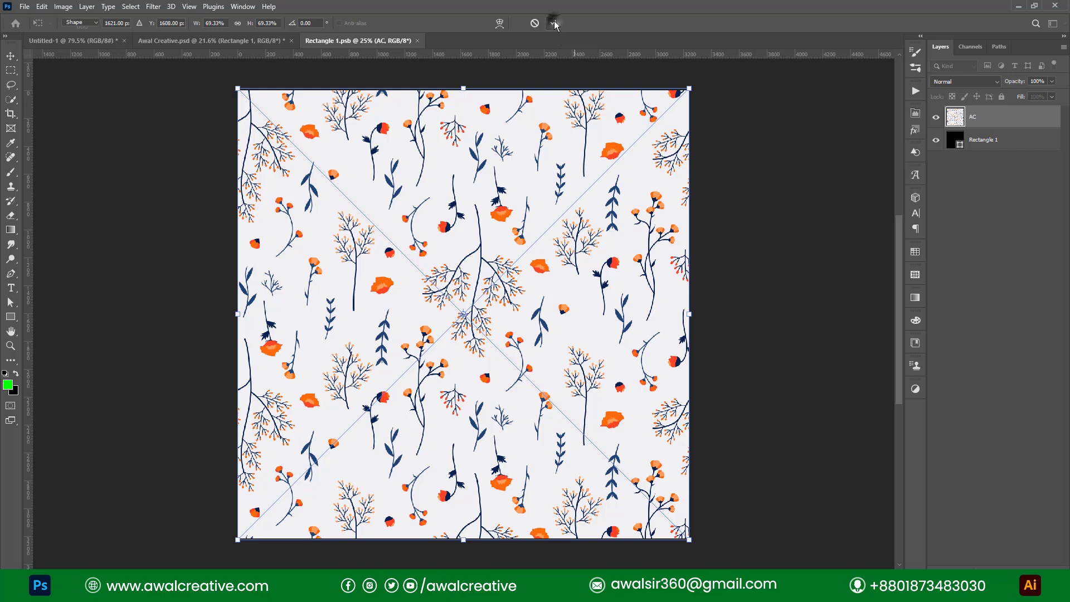
Commit the placed pattern and close the smart object's contents, saving the changes to Rectangle 1.psb
{"action": "left_click", "coordinate": [424, 42]}
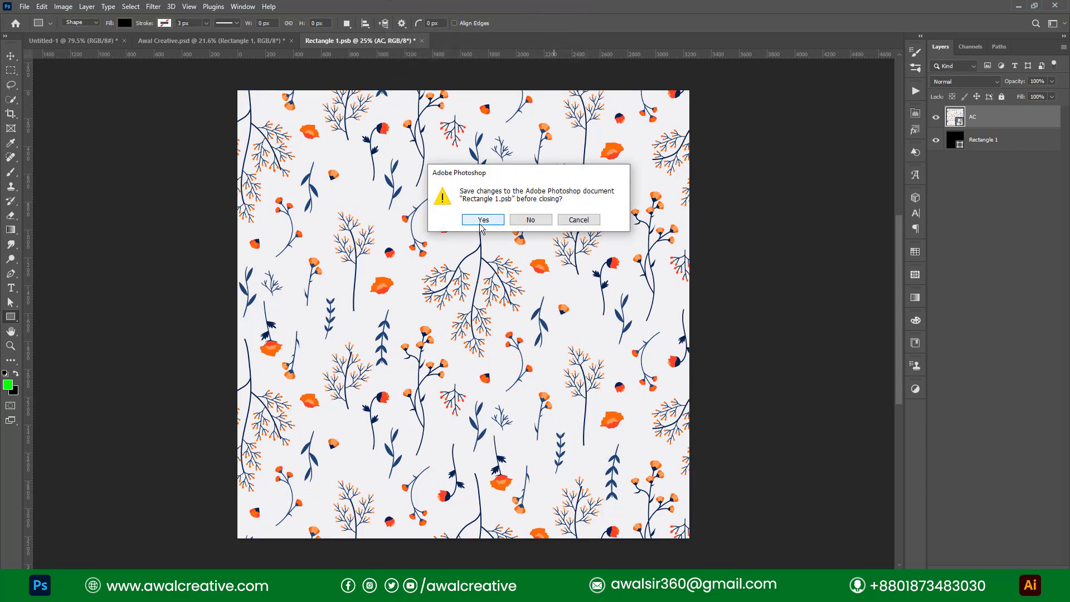
{"action": "left_click", "coordinate": [481, 219]}
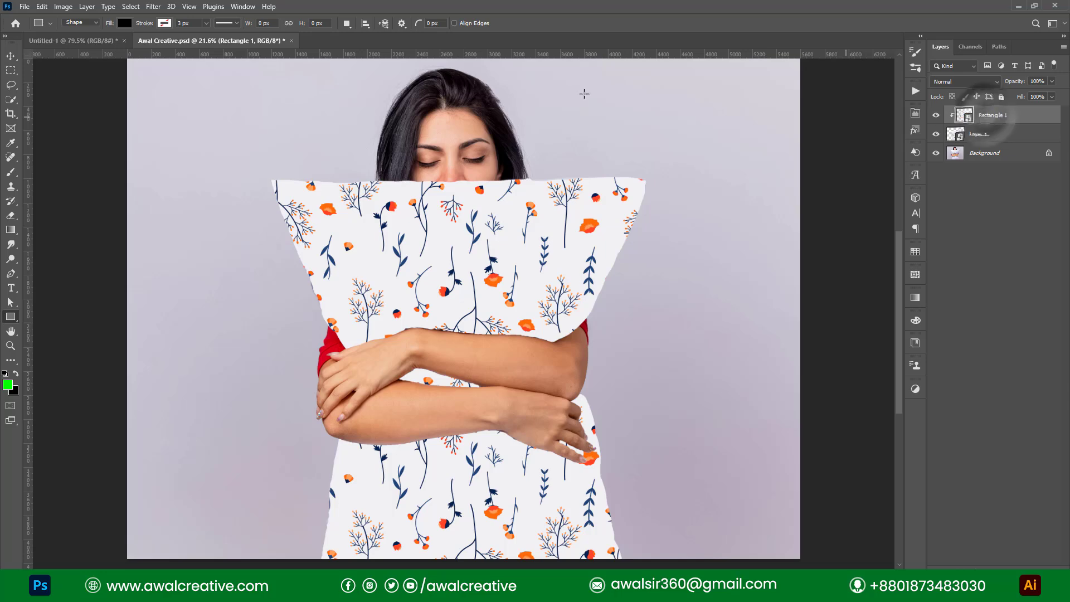
Apply a Displace filter to the pattern layer with horizontal and vertical scale 10, using Awal Creative.psd as the displacement map
{"action": "left_click", "coordinate": [153, 6]}
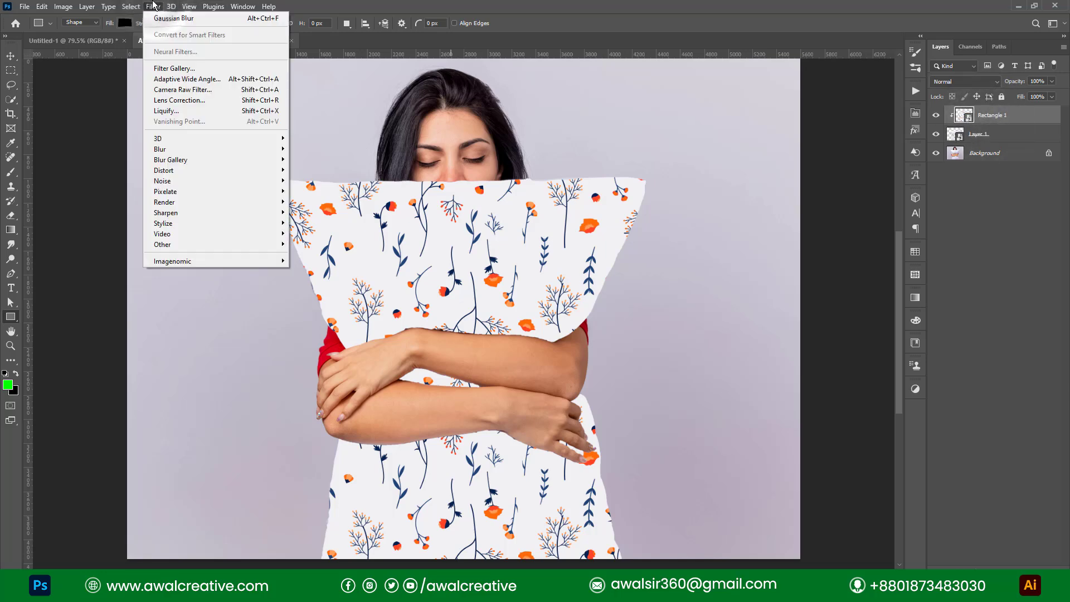
{"action": "mouse_move", "coordinate": [220, 170]}
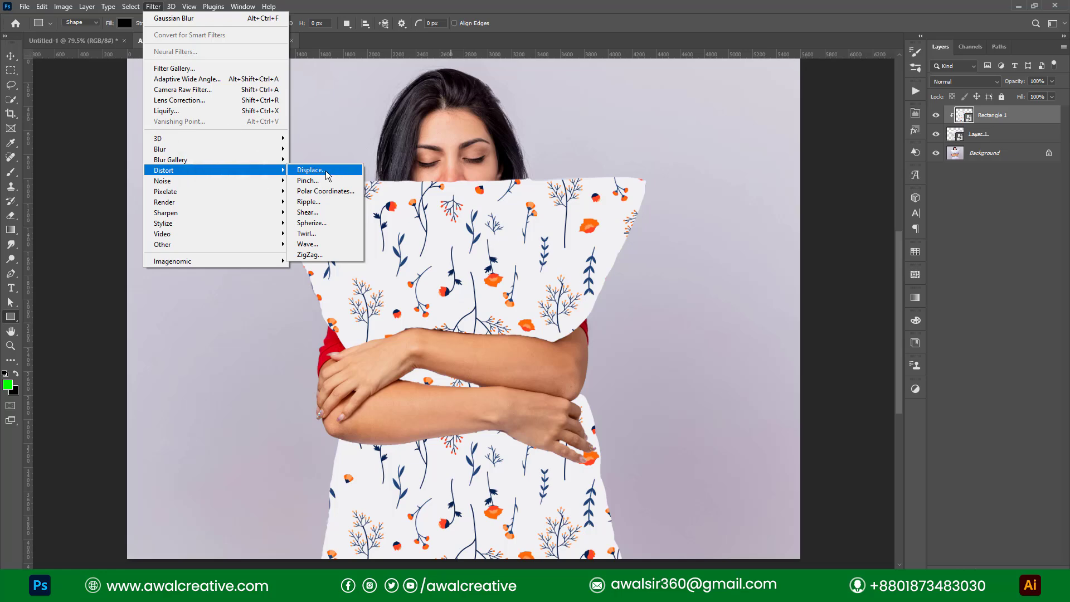
{"action": "left_click", "coordinate": [343, 174]}
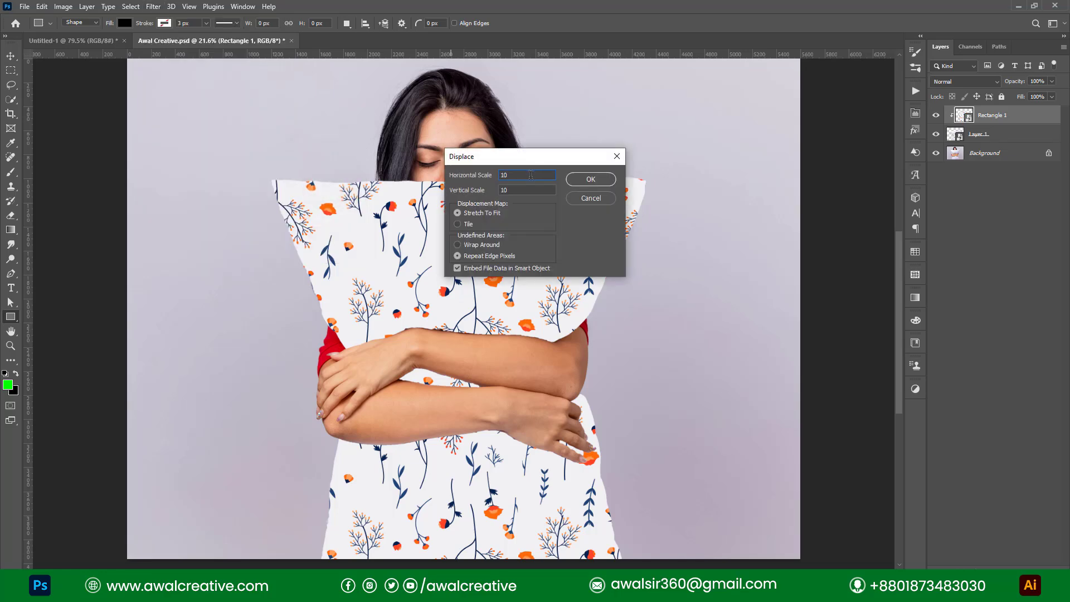
{"action": "key", "text": "Tab"}
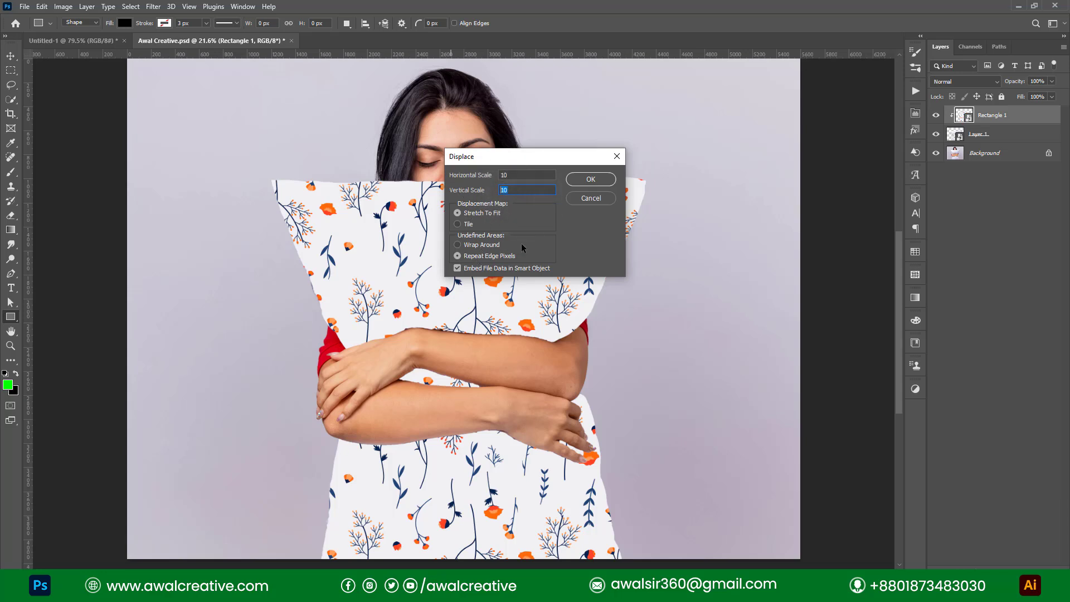
{"action": "left_click", "coordinate": [590, 180]}
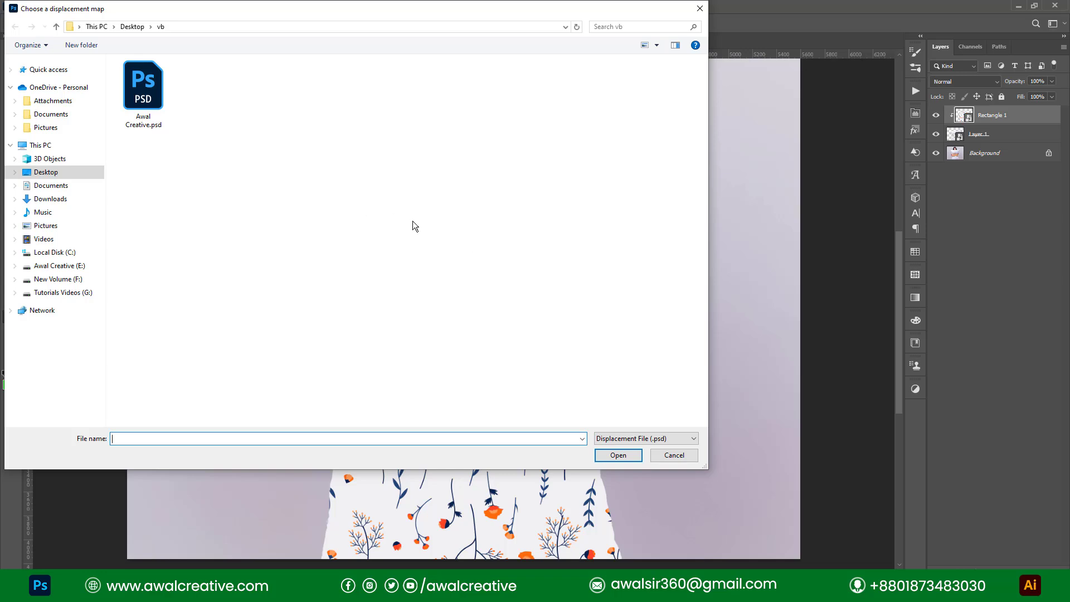
{"action": "left_click", "coordinate": [144, 97]}
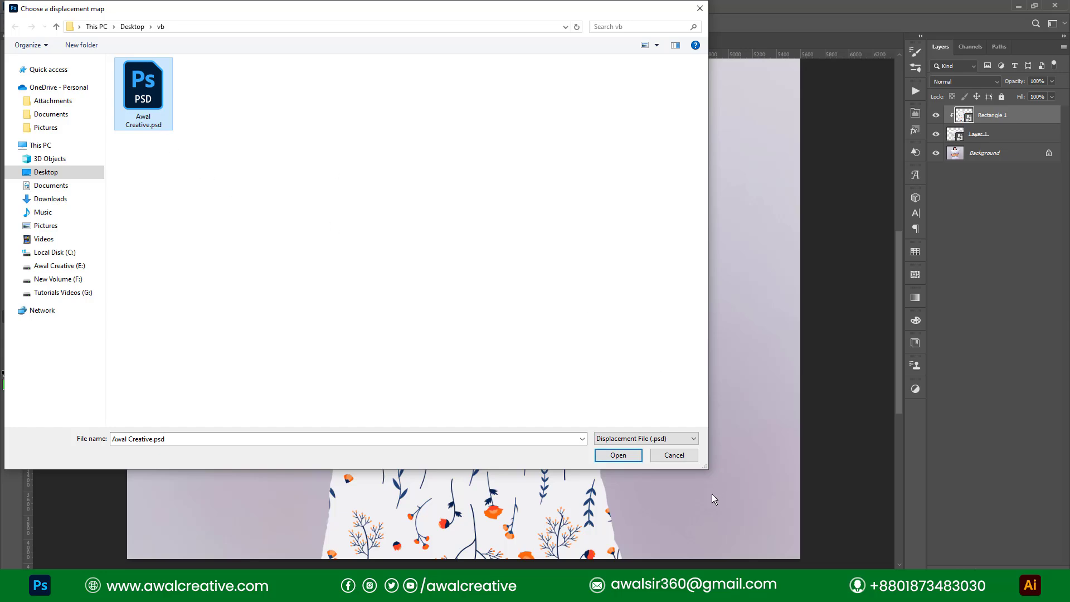
{"action": "left_click", "coordinate": [615, 454]}
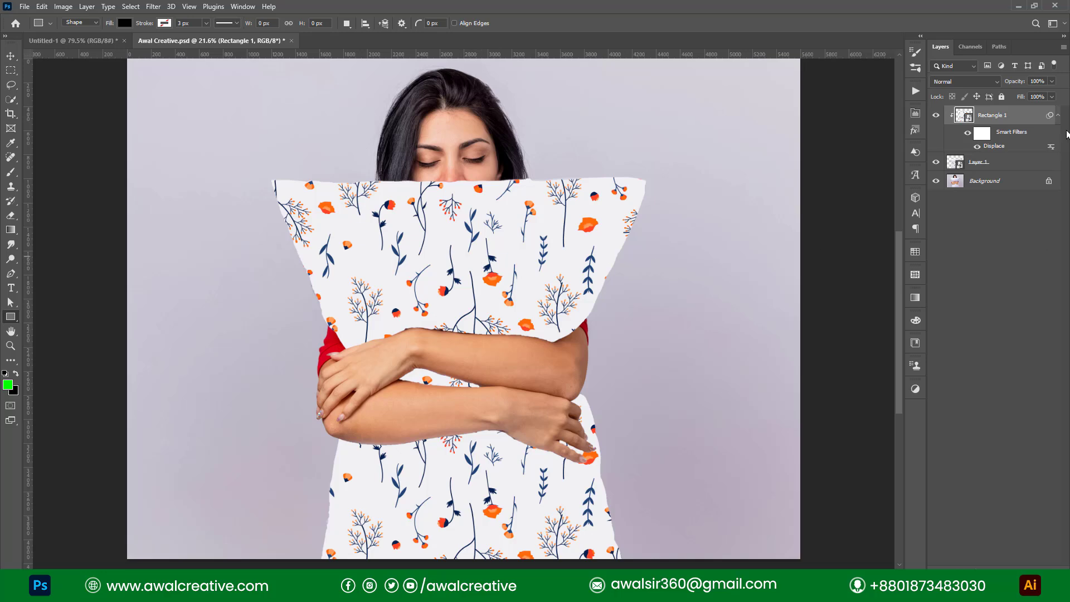
Collapse the pattern layer's smart filter list and set the layer's blend mode to Multiply
{"action": "left_click", "coordinate": [1056, 116]}
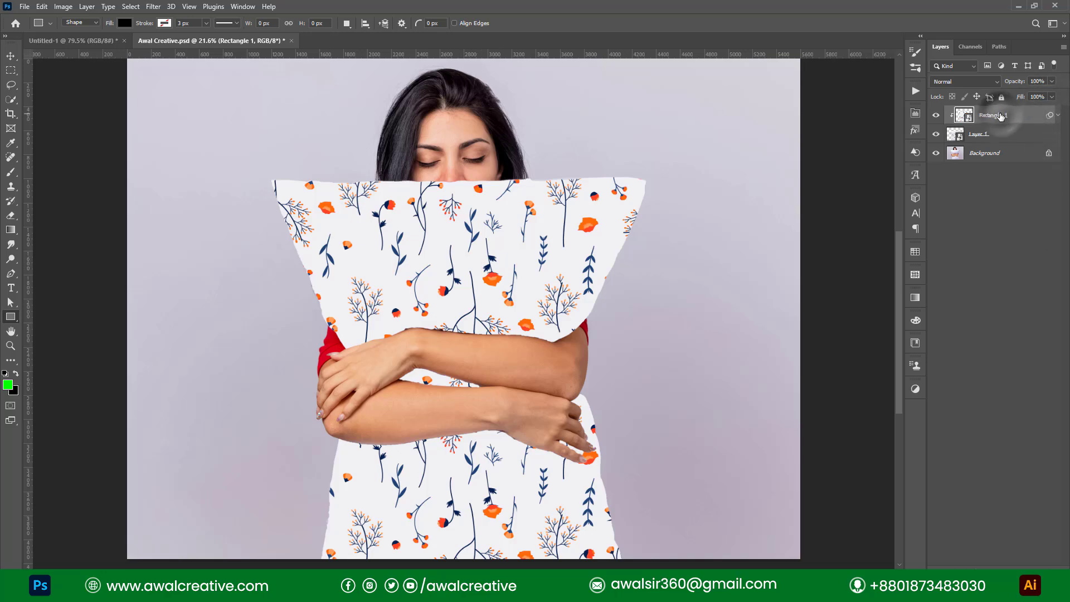
{"action": "left_click", "coordinate": [972, 82]}
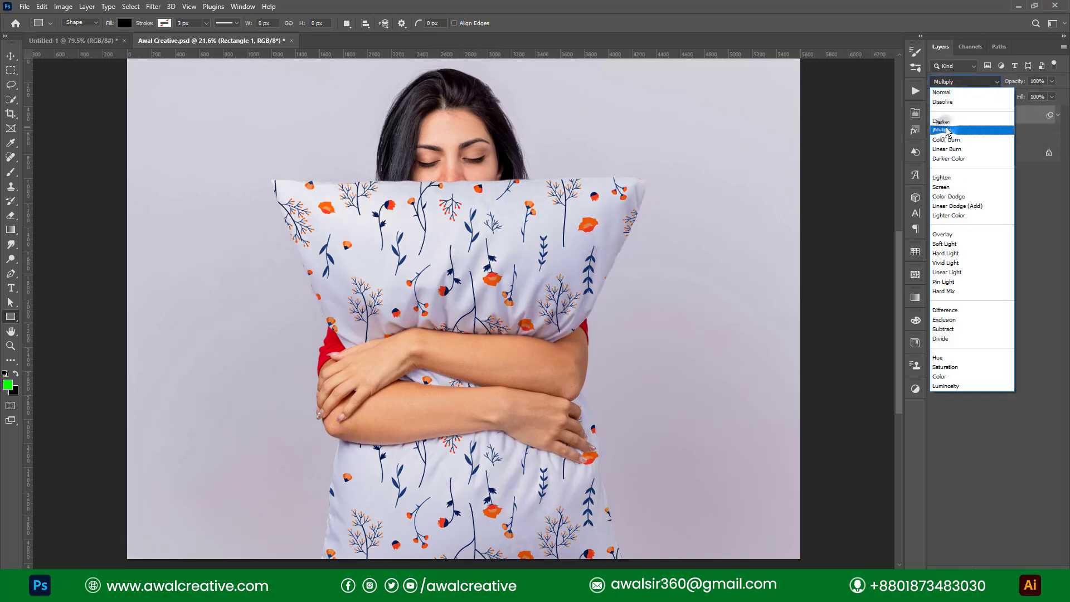
{"action": "left_click", "coordinate": [947, 126]}
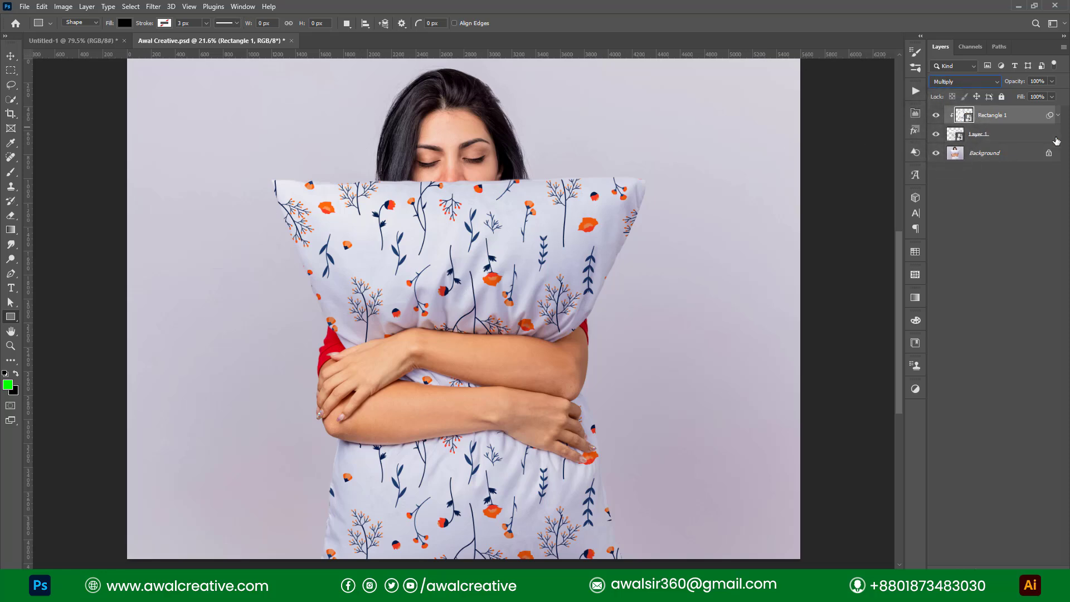
Split the Blend If highlight slider of the underlying layer to 233 / 255 in the pattern layer's blending options
{"action": "left_click", "coordinate": [998, 114]}
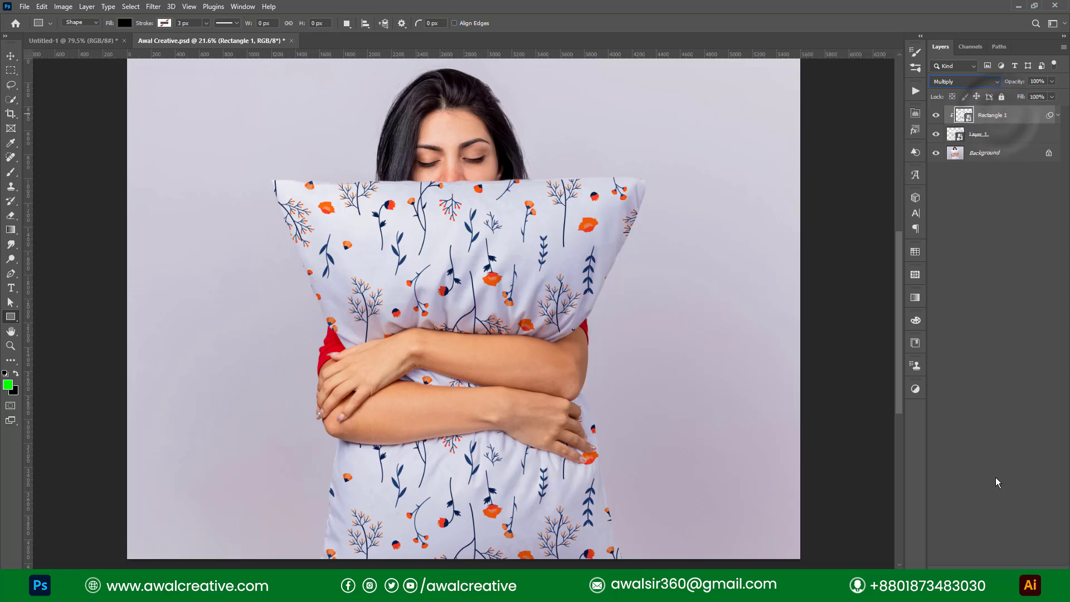
{"action": "right_click", "coordinate": [998, 114]}
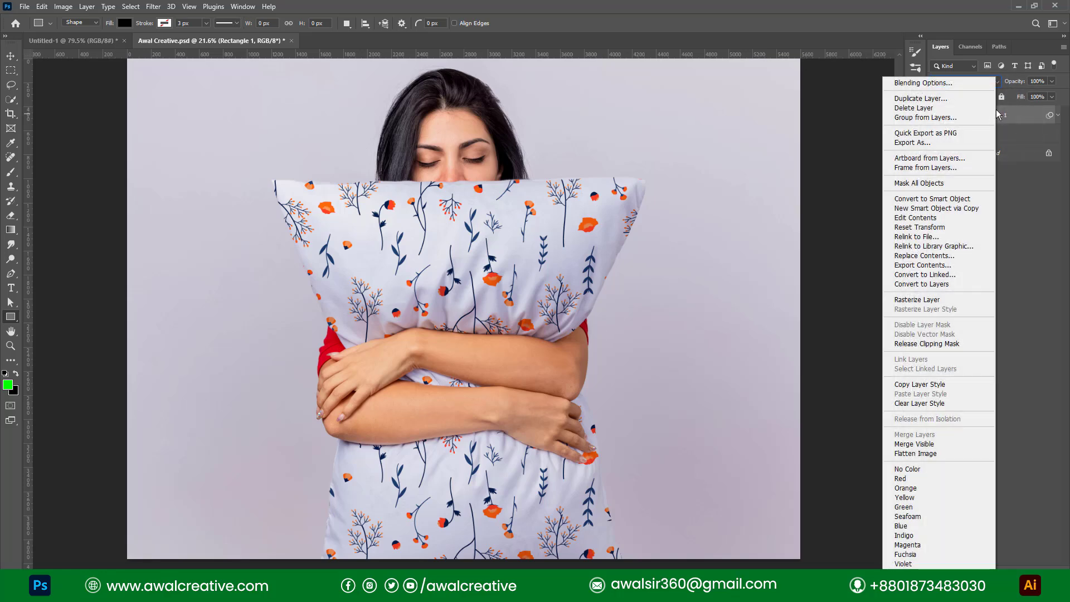
{"action": "left_click", "coordinate": [930, 83]}
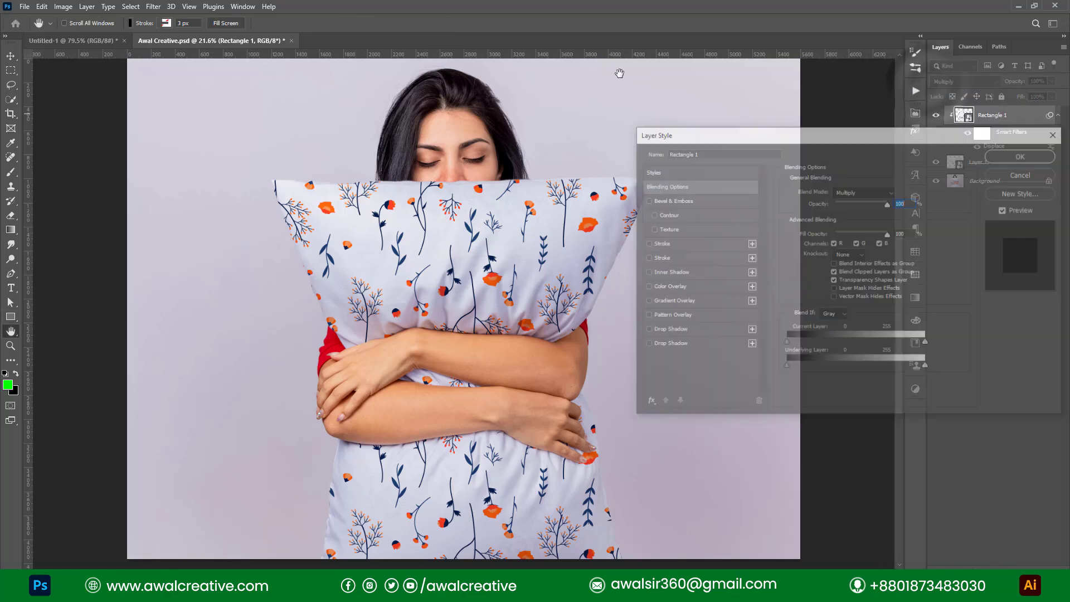
{"action": "left_click_drag", "start_coordinate": [679, 138], "coordinate": [631, 97]}
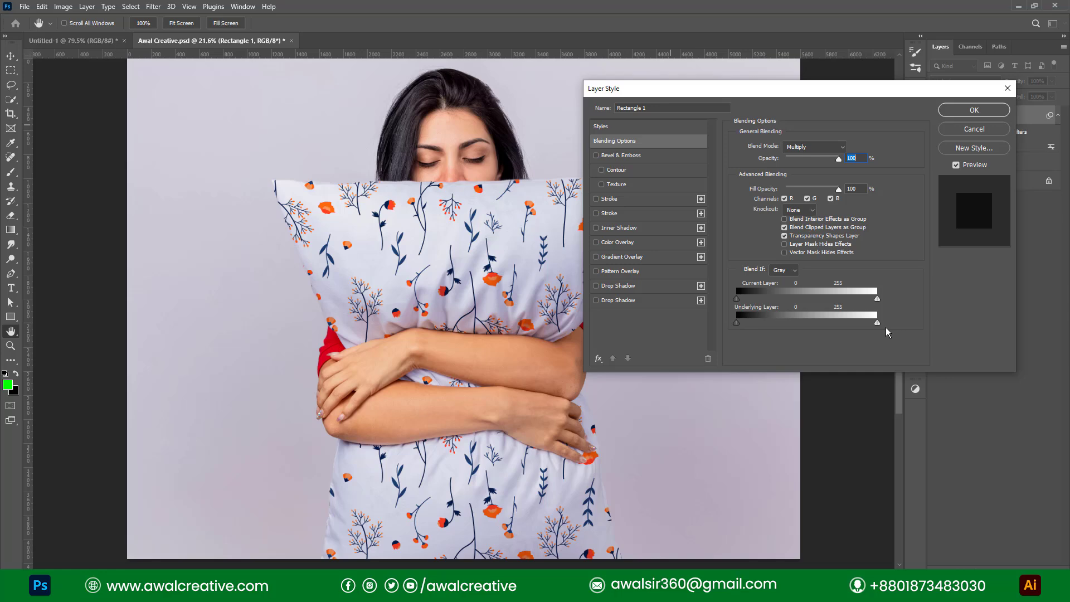
{"action": "key", "text": "alt"}
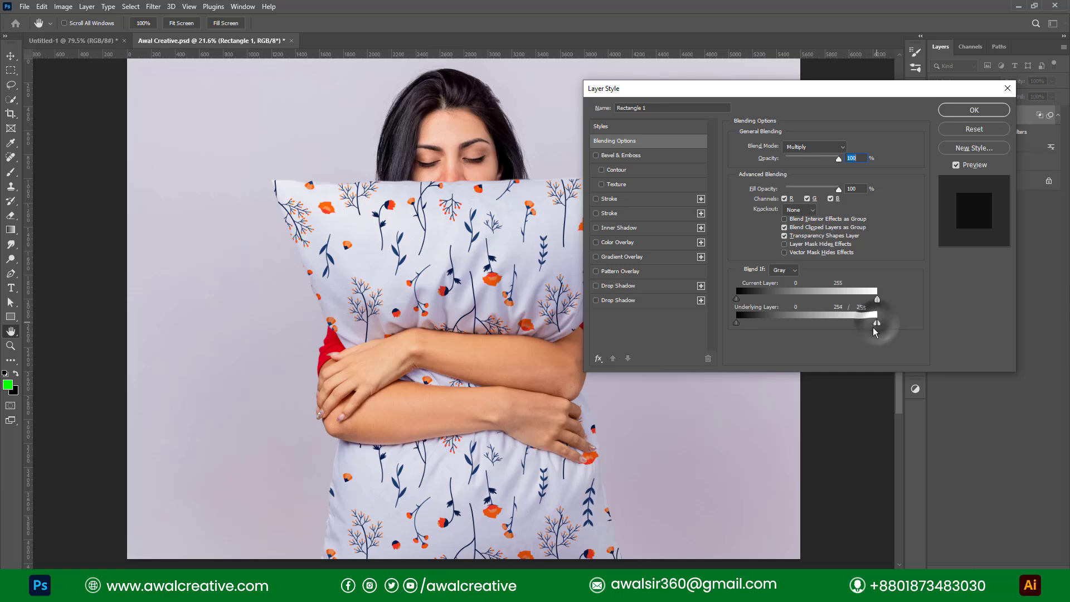
{"action": "mouse_move", "coordinate": [878, 326]}
{"action": "left_mouse_down"}
{"action": "mouse_move", "coordinate": [760, 329]}
{"action": "mouse_move", "coordinate": [867, 329]}
{"action": "left_mouse_up"}
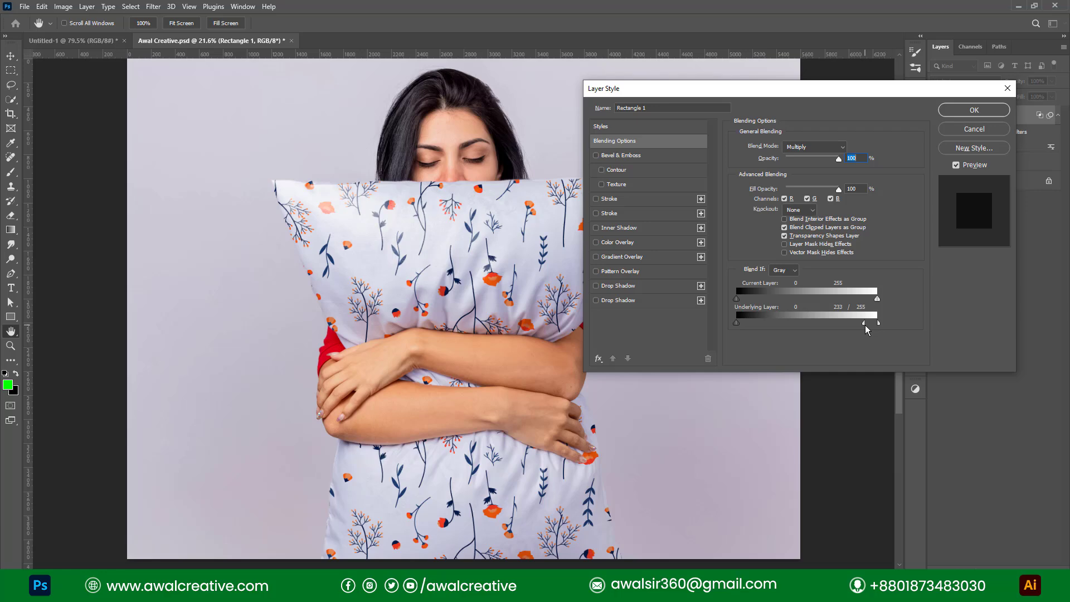
{"action": "left_click", "coordinate": [943, 111]}
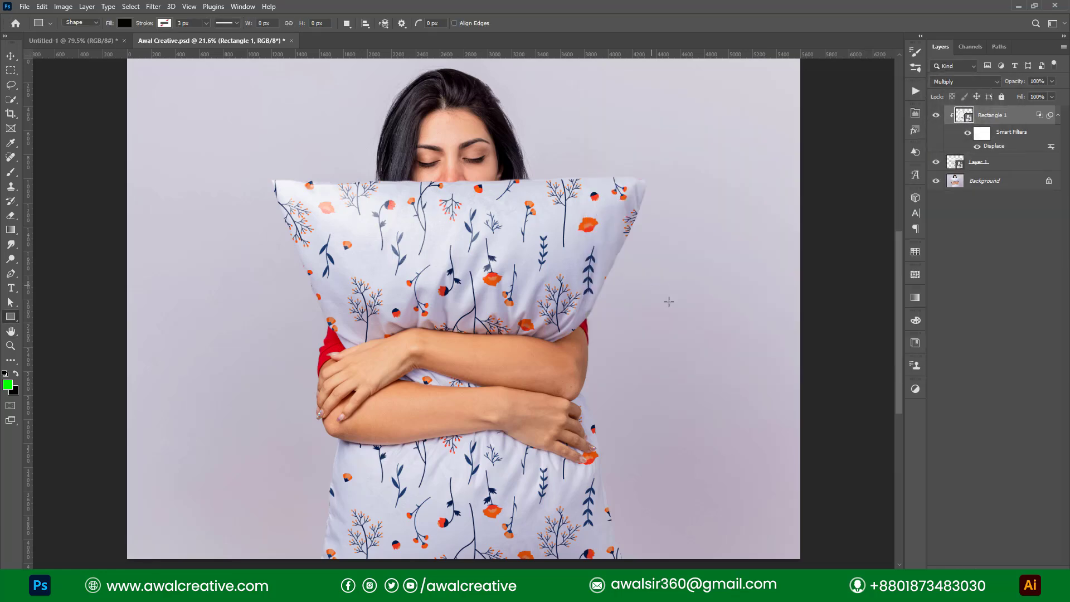
Group the Rectangle 1 and Layer 1 layers, and compare the pillow with the group hidden and shown
{"action": "left_click", "coordinate": [1007, 245]}
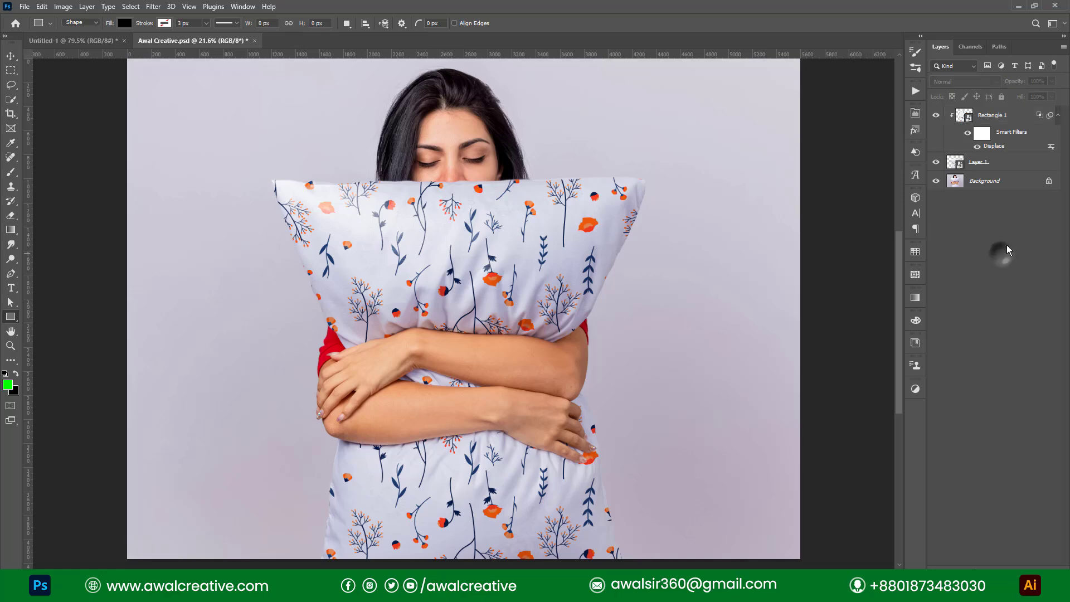
{"action": "left_click", "coordinate": [1058, 115]}
{"action": "left_click", "coordinate": [1012, 135]}
{"action": "left_click", "coordinate": [1005, 118], "text": "shift"}
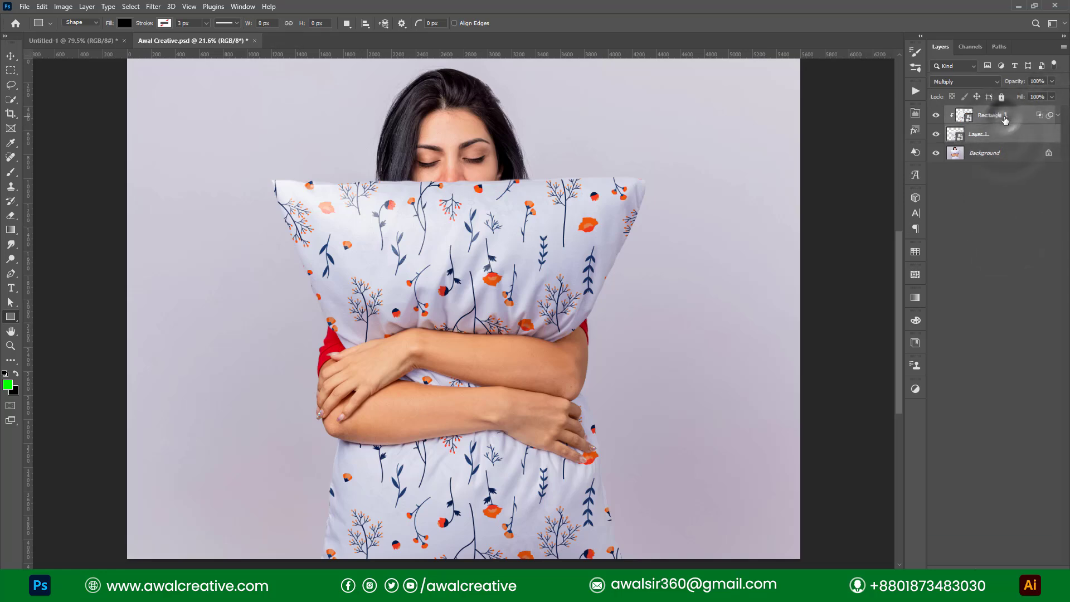
{"action": "key", "text": "ctrl+g"}
{"action": "left_click", "coordinate": [937, 112]}
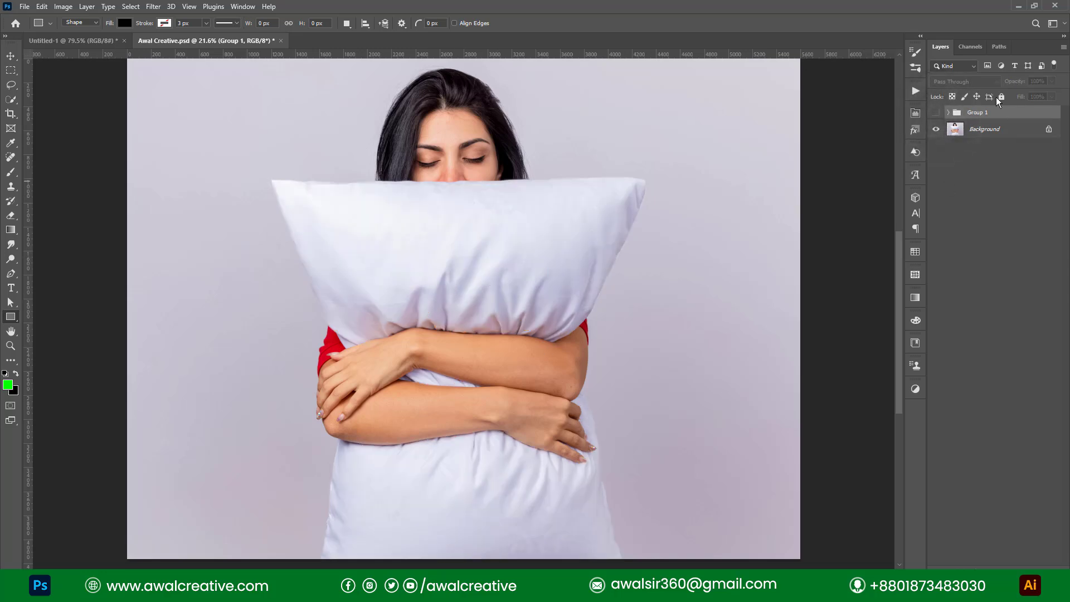
{"action": "left_click", "coordinate": [936, 113]}
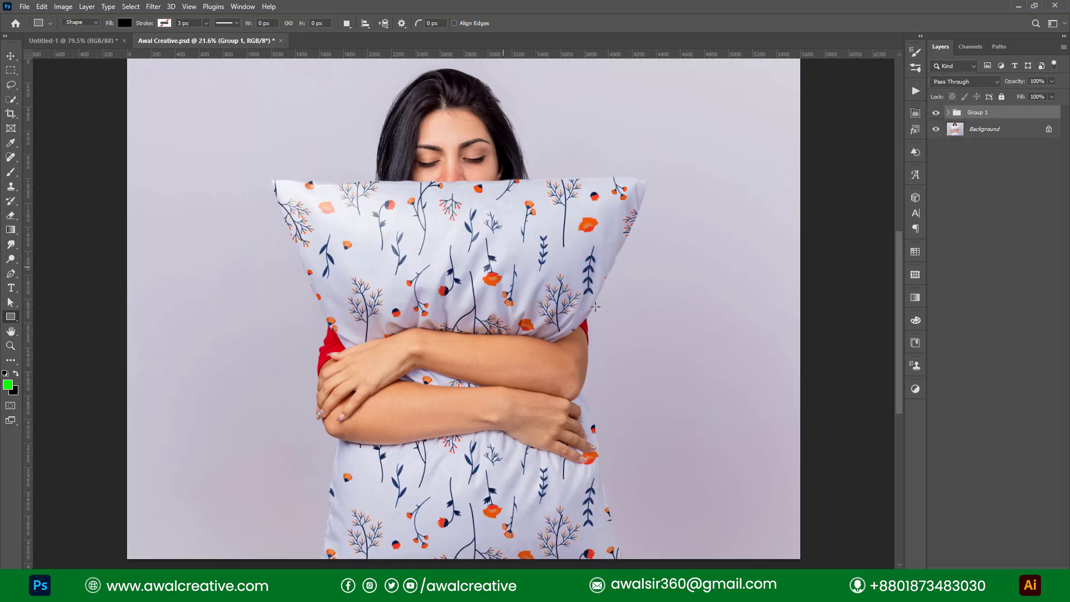